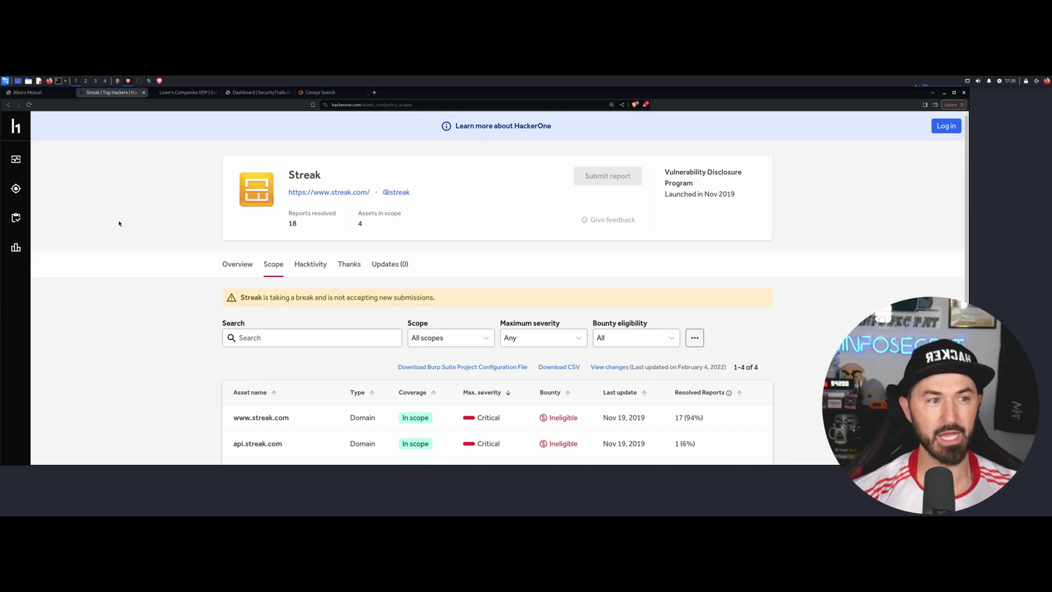
Look over the Lowe's Companies VDP overview page on HackerOne
double_click(310, 173)
left_click(180, 92)
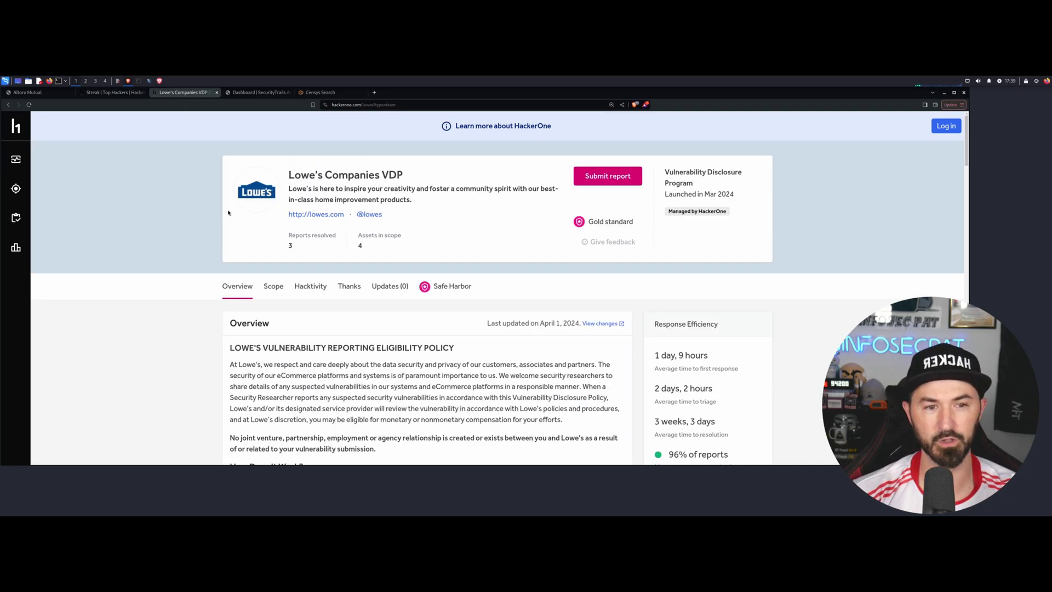
scroll(384, 180, "down", 2)
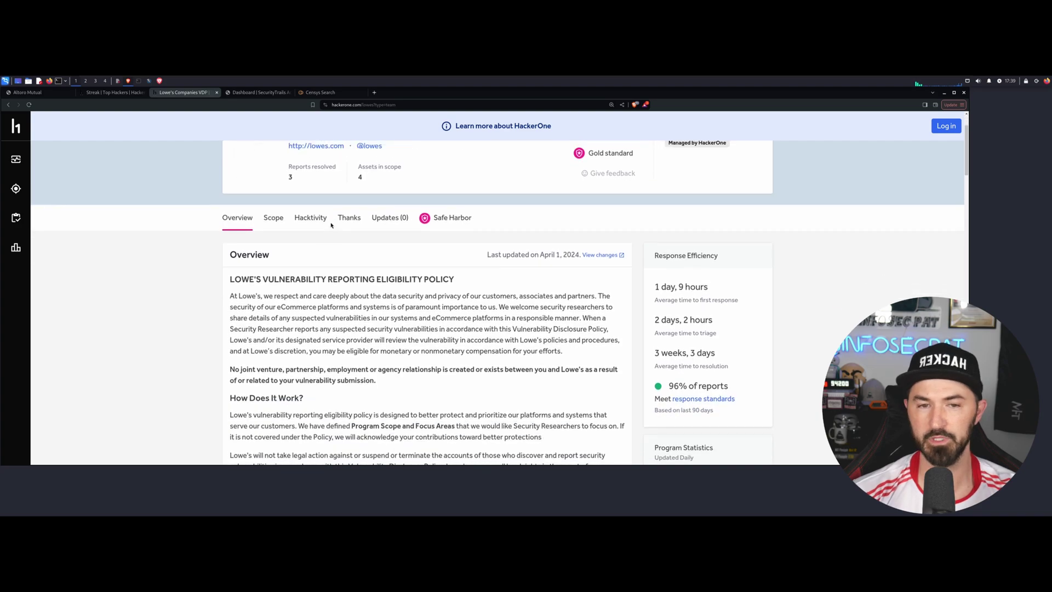
scroll(421, 185, "up", 2)
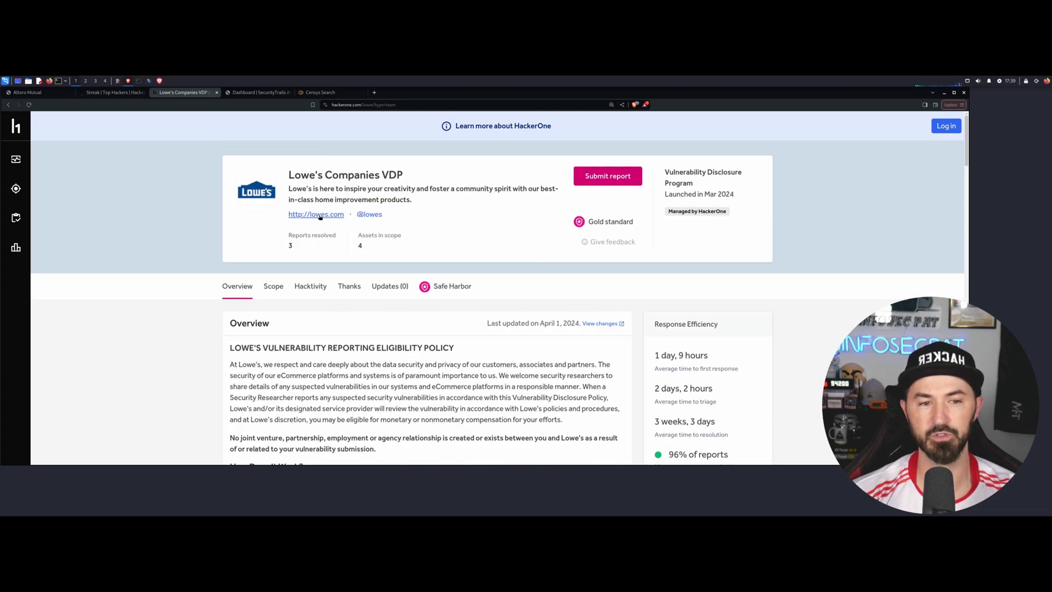
Examine the Streak program's scope page on HackerOne, including its list of in-scope assets
left_click(109, 93)
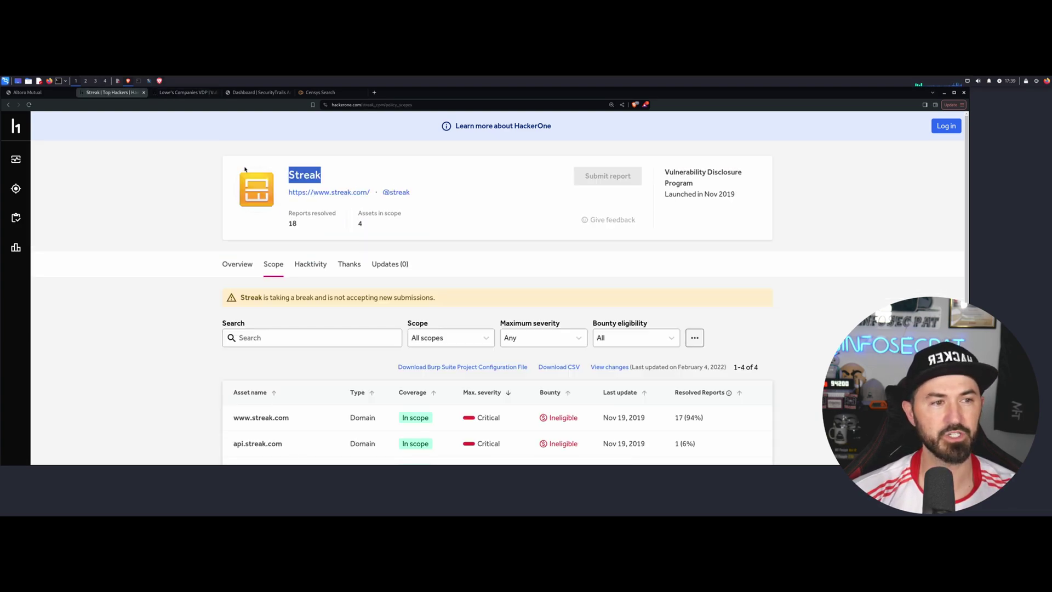
key("ctrl+plus")
key("ctrl+plus")
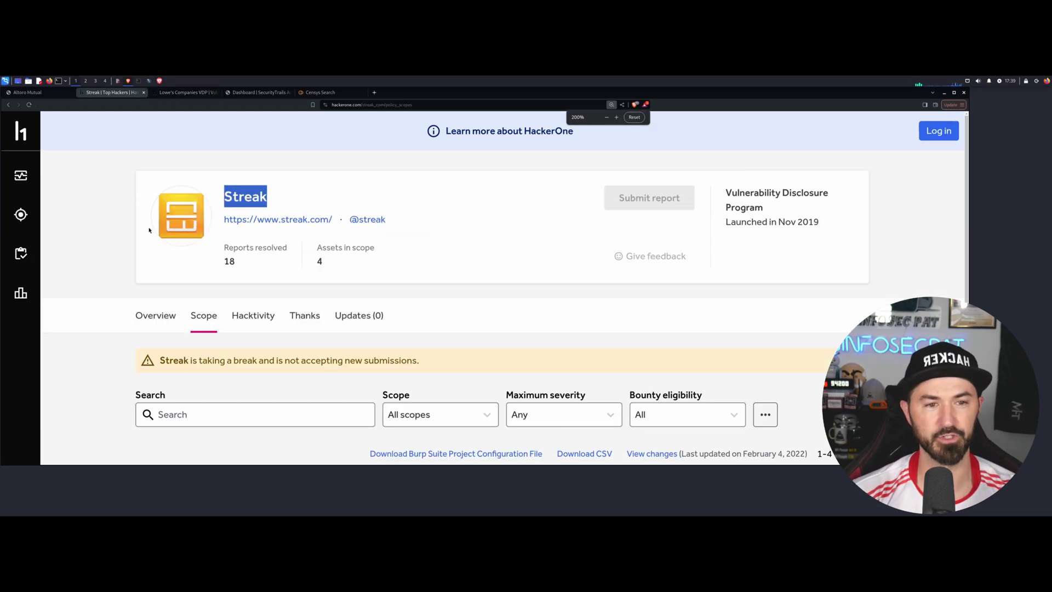
left_click(426, 242)
scroll(462, 238, "down", 2)
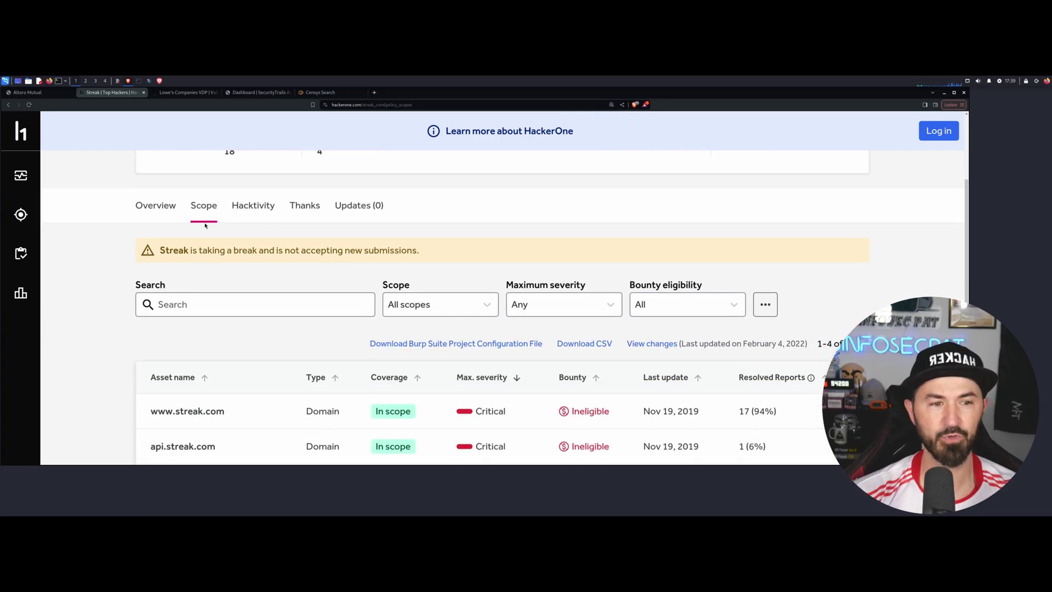
scroll(279, 354, "down", 1)
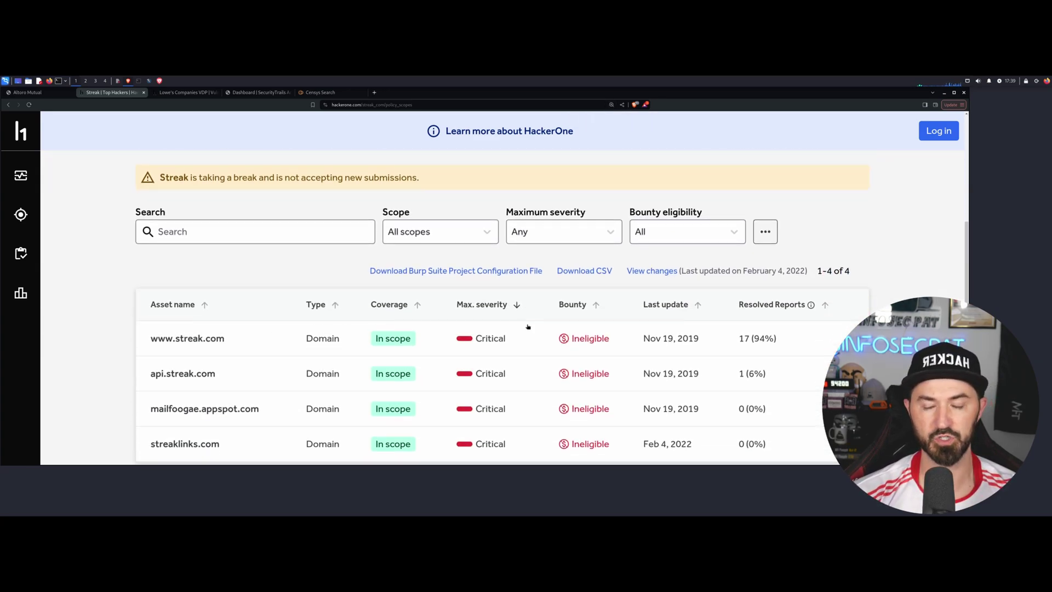
scroll(712, 191, "up", 3)
mouse_move(652, 202)
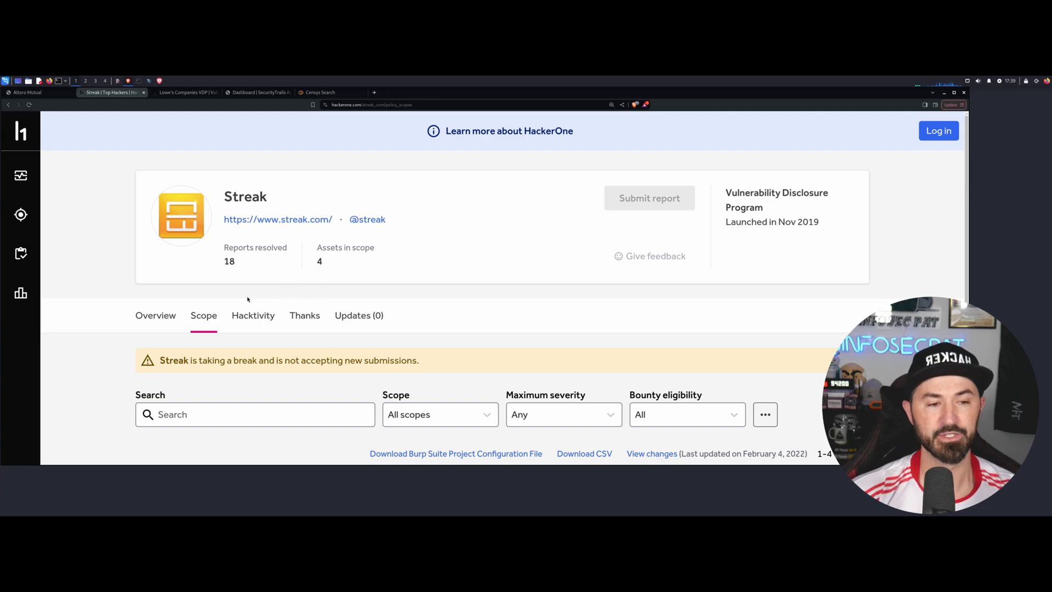
scroll(247, 298, "down", 1)
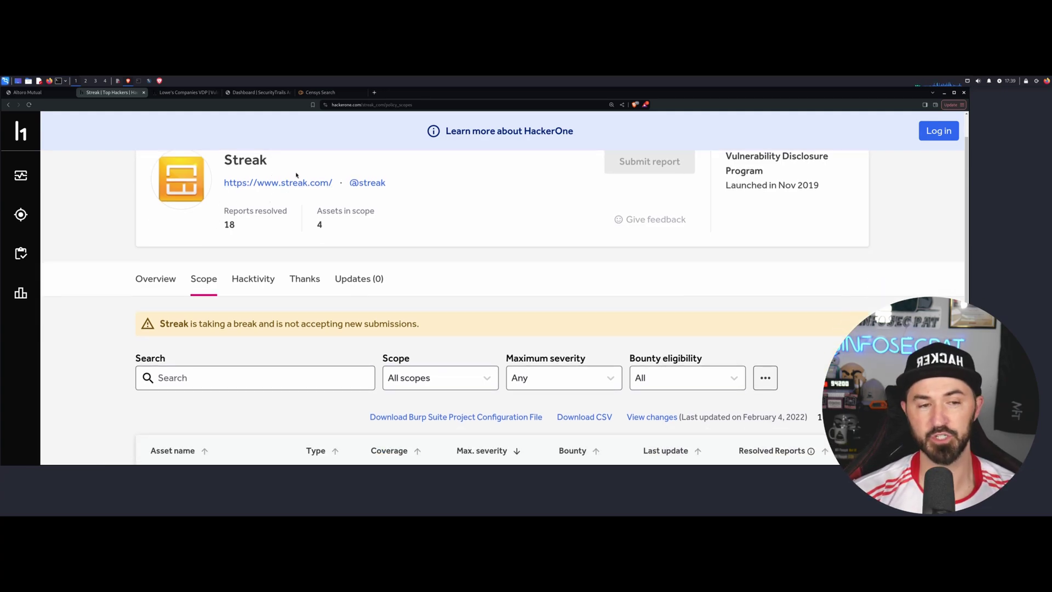
left_click(174, 92)
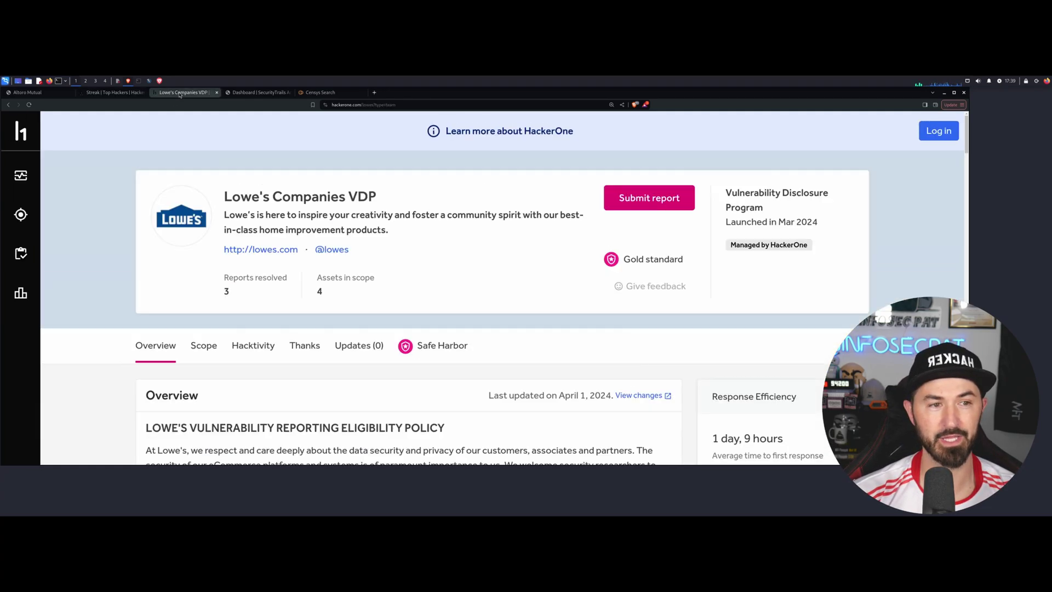
left_click(131, 93)
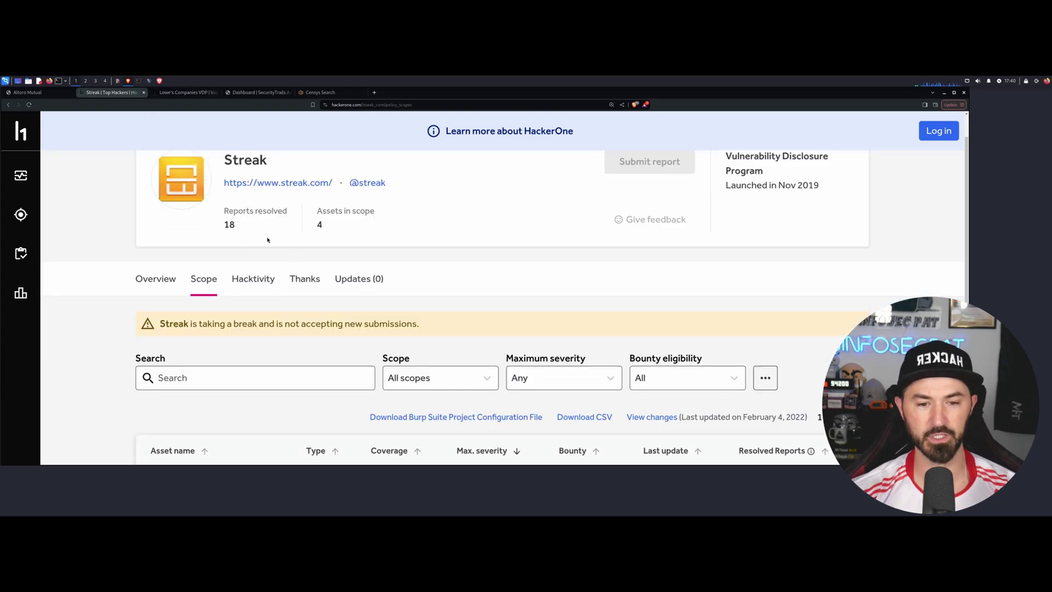
scroll(219, 282, "down", 3)
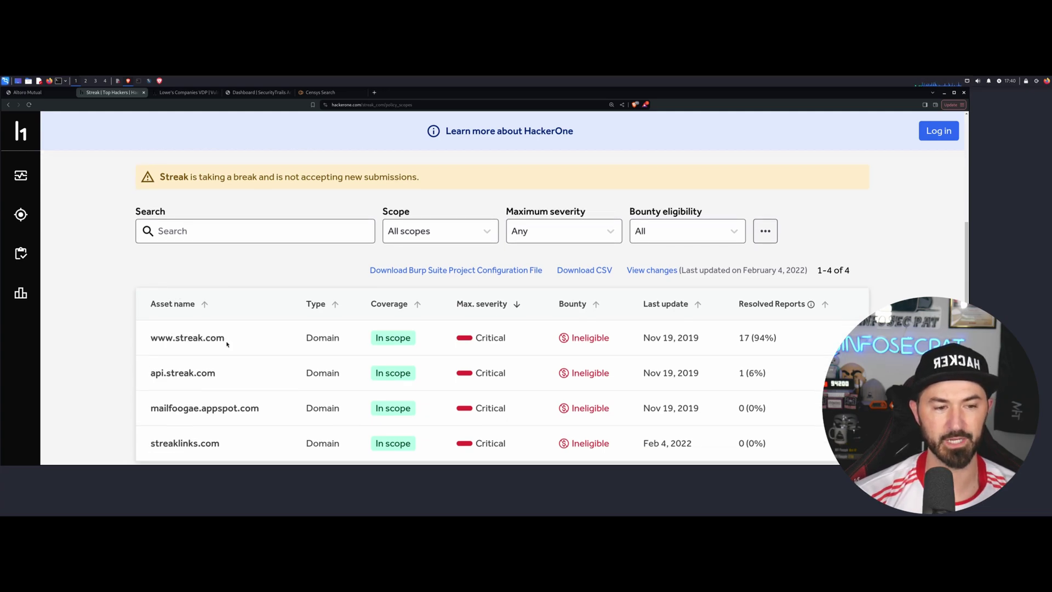
left_click_drag(227, 343, 146, 343)
right_click(152, 336)
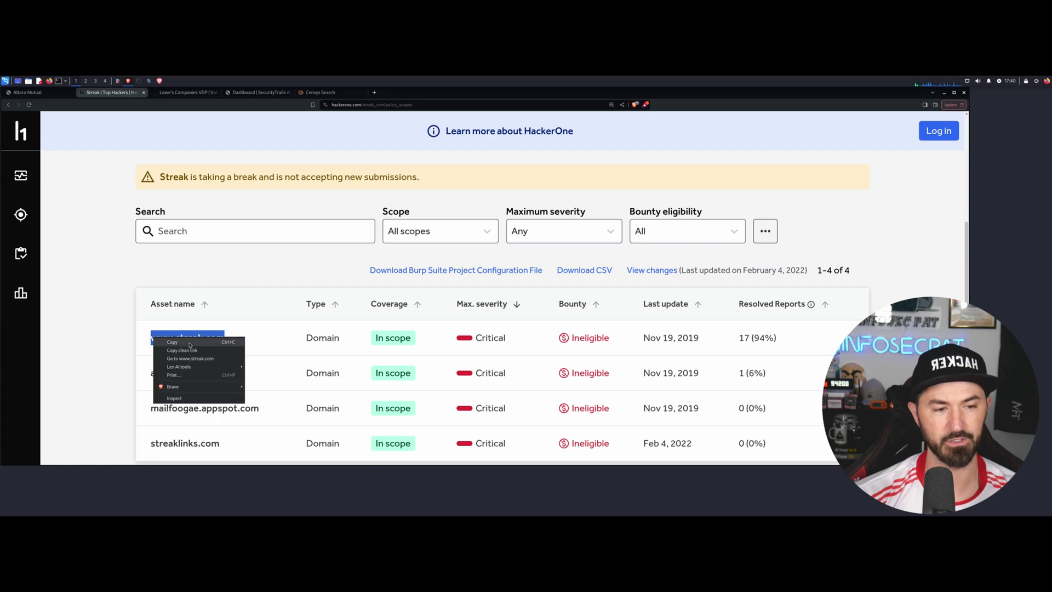
left_click(188, 341)
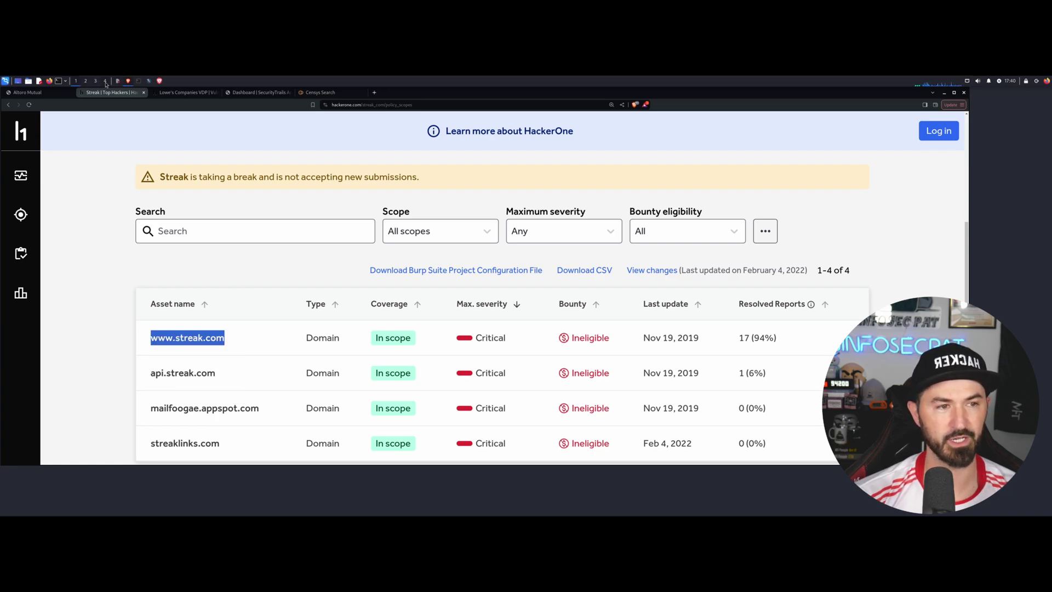
left_click(138, 81)
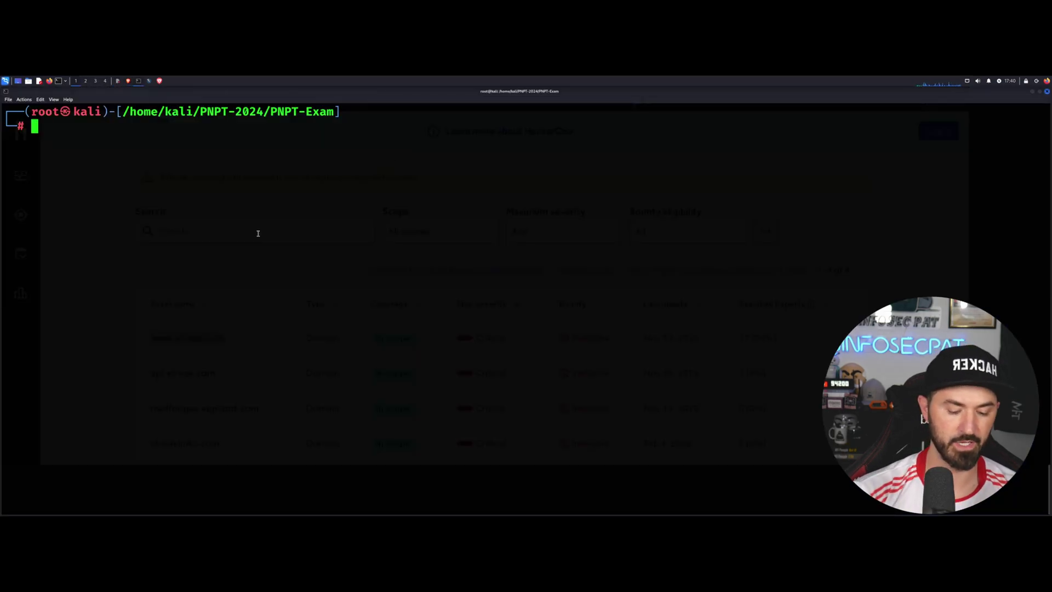
type("ping")
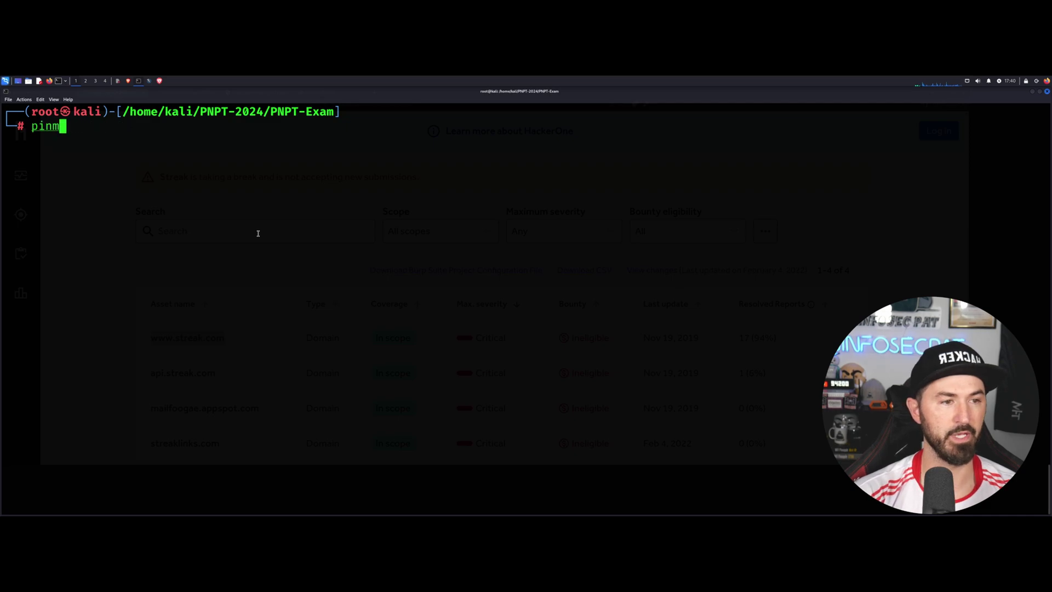
key("ctrl+shift+v")
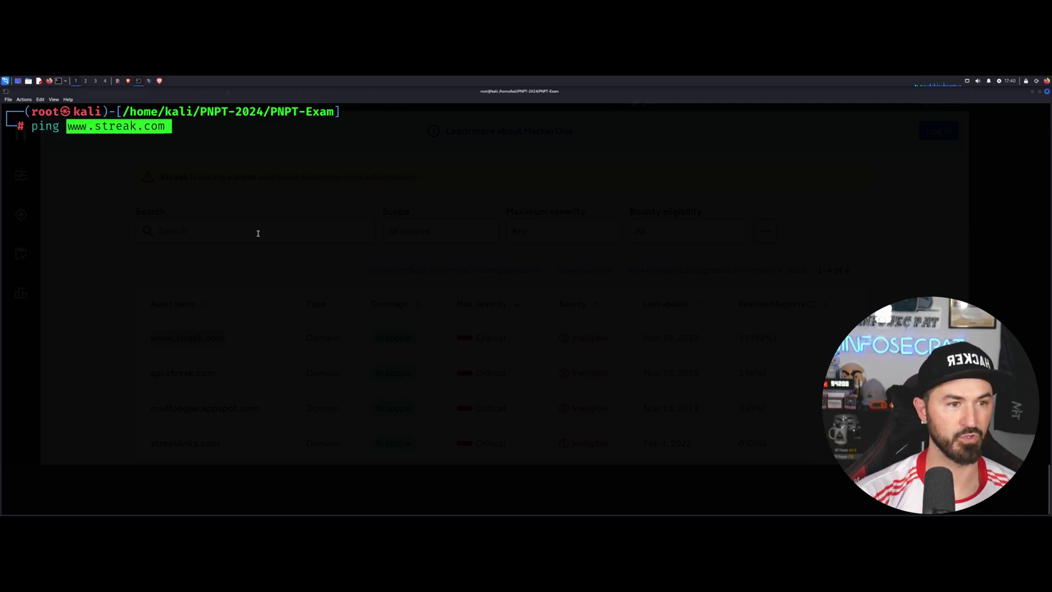
key("Return")
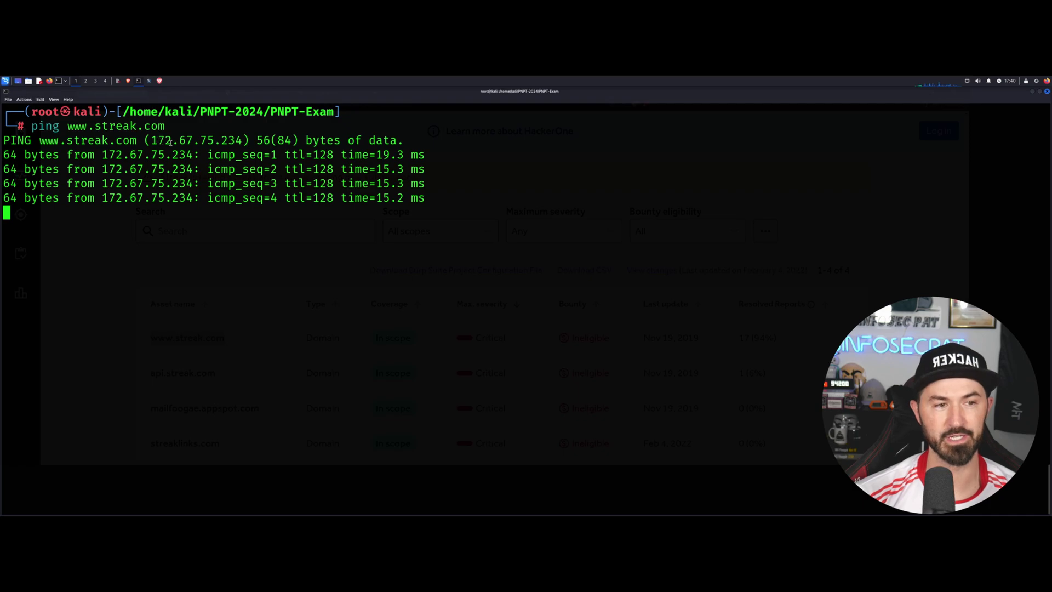
key("ctrl+c")
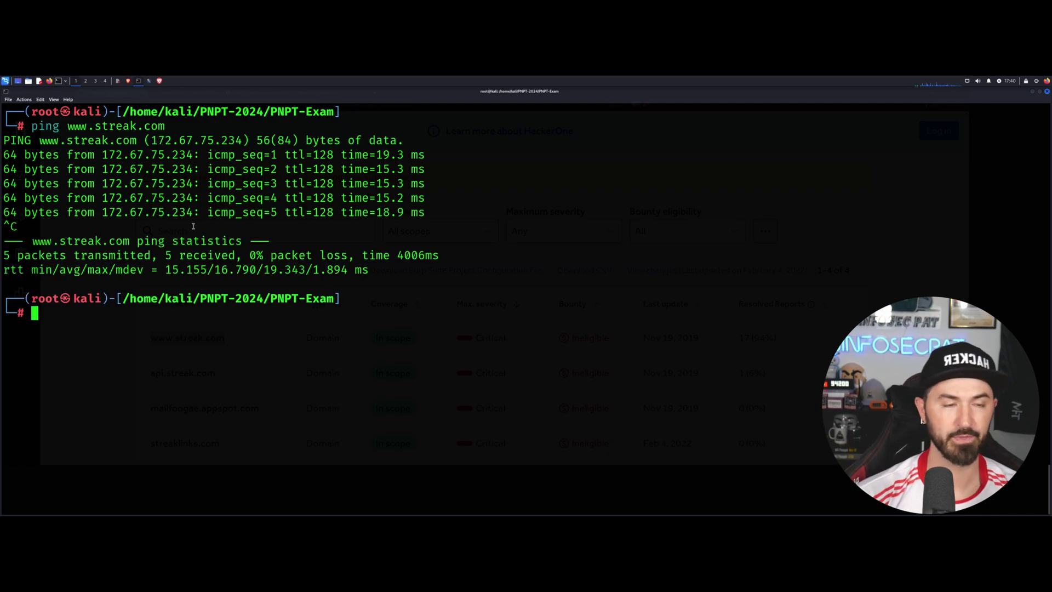
Ping streak.com without the www prefix, then stop it and highlight the resolved IP address in the output
key("Up")
key("ctrl+Left")
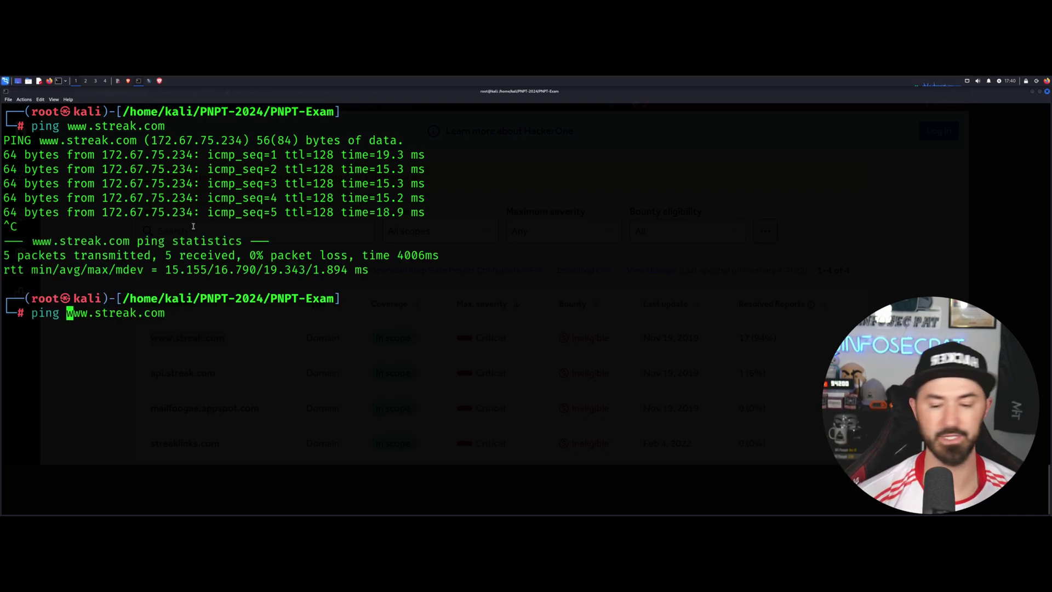
key("Delete")
key("Delete")
key("Delete")
key("Delete")
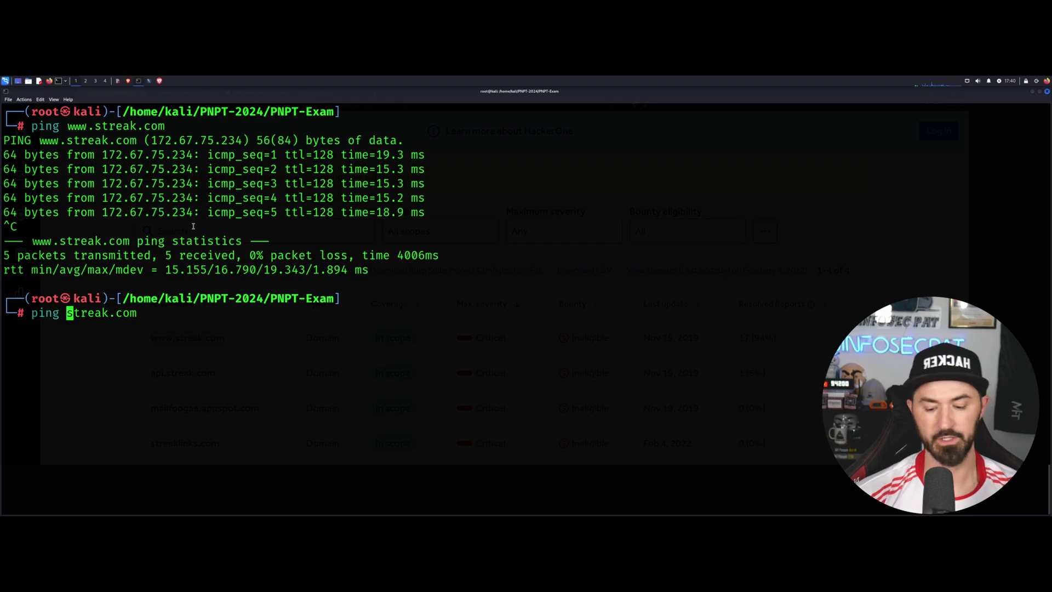
key("Return")
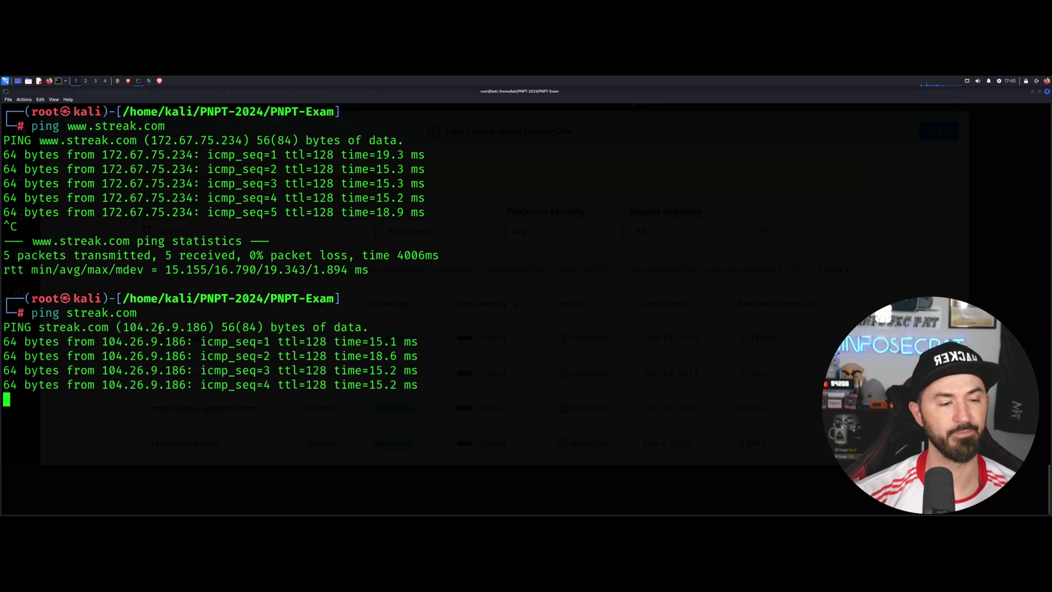
key("ctrl+c")
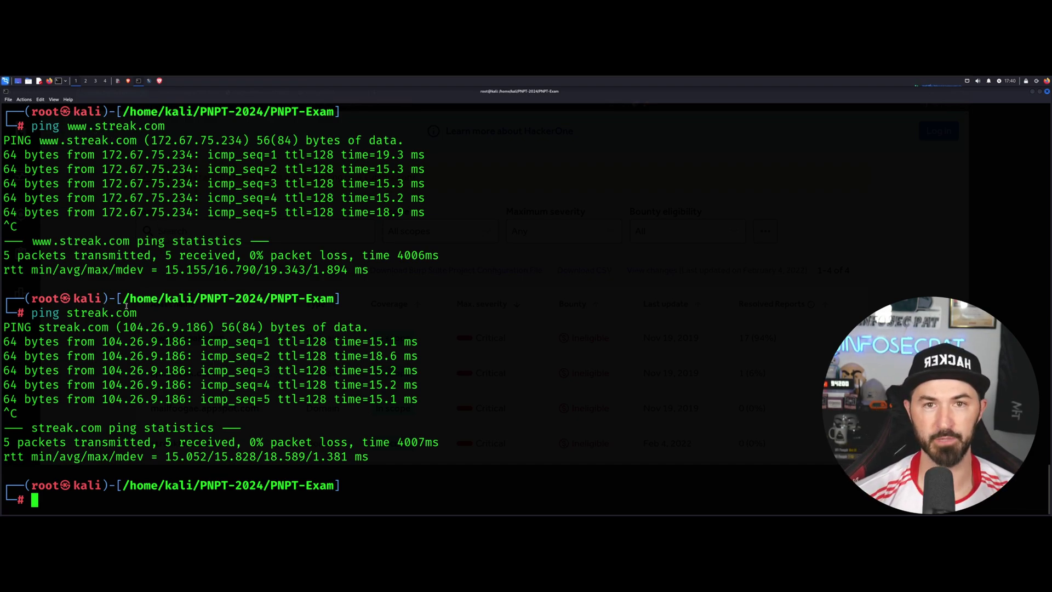
left_click_drag(125, 327, 206, 328)
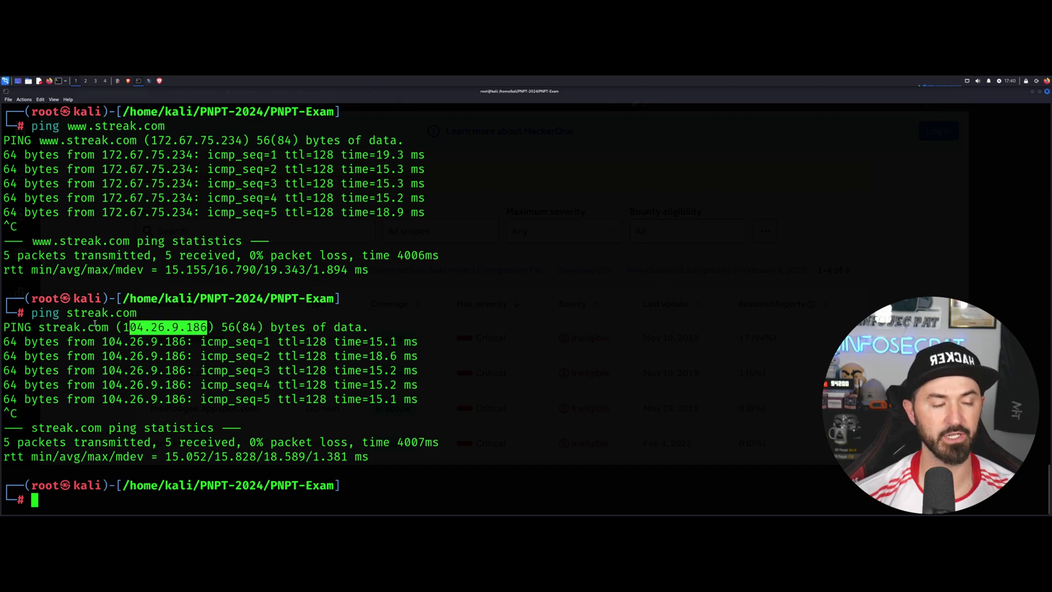
Switch to the browser, open streak.com in a new tab and enlarge the page to 175%
key("alt+Tab")
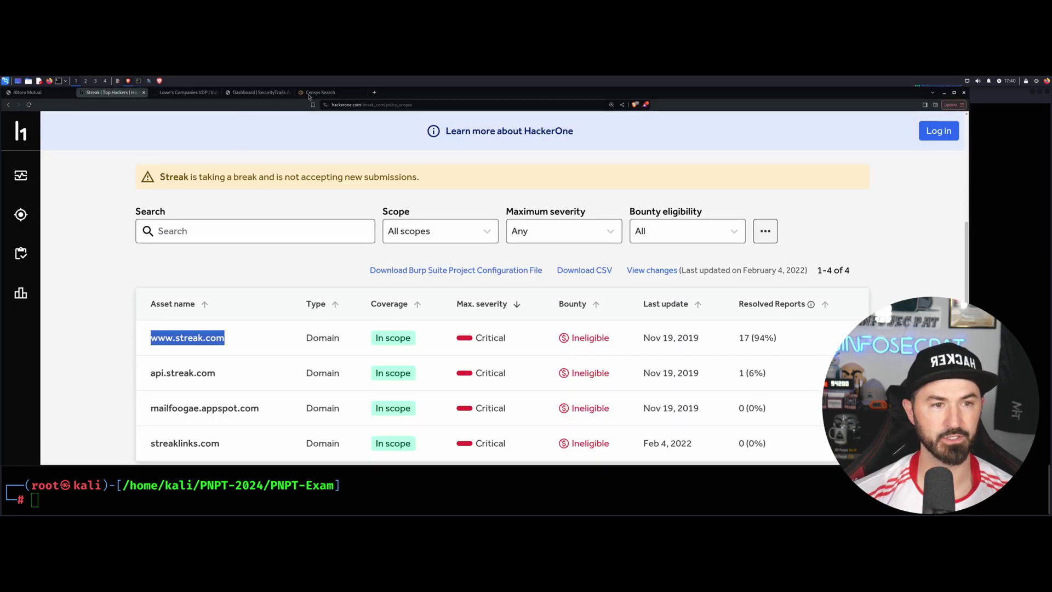
left_click(375, 93)
type("streak.com")
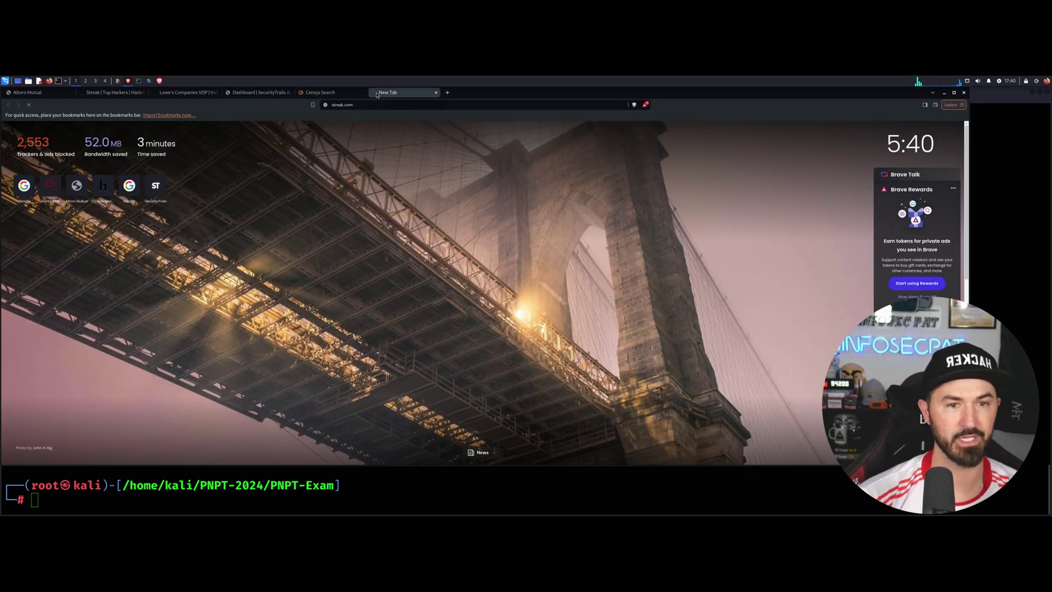
key("Return")
key("ctrl+plus")
key("ctrl+plus")
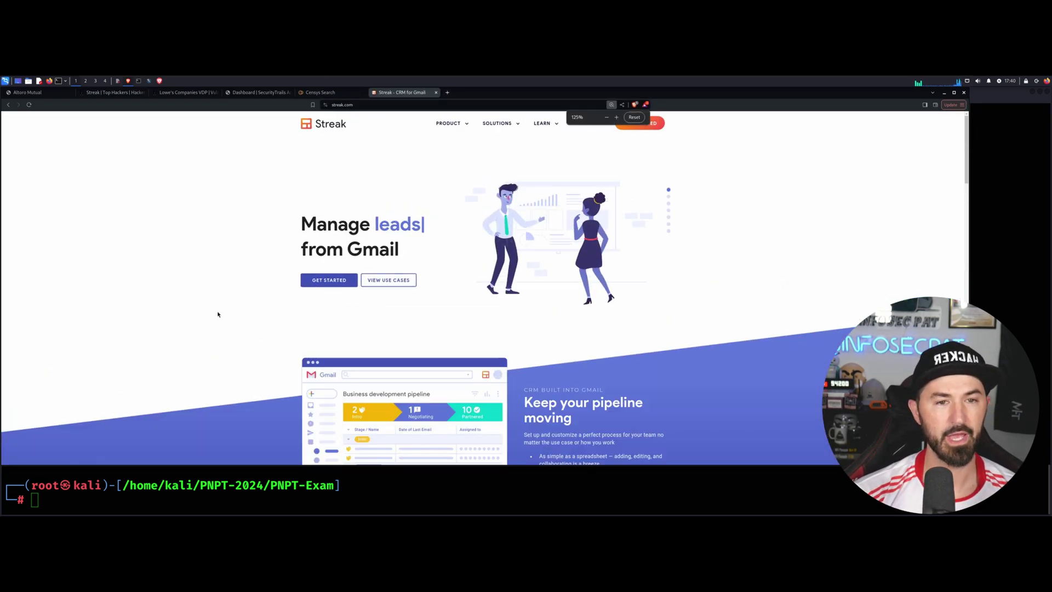
key("ctrl+plus")
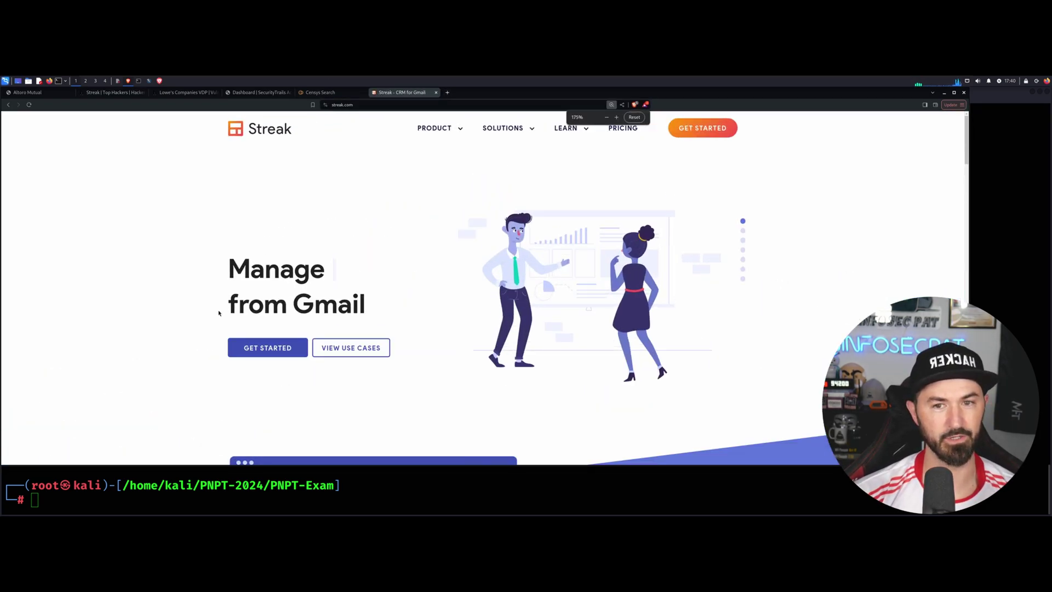
left_click(339, 105)
key("ctrl+c")
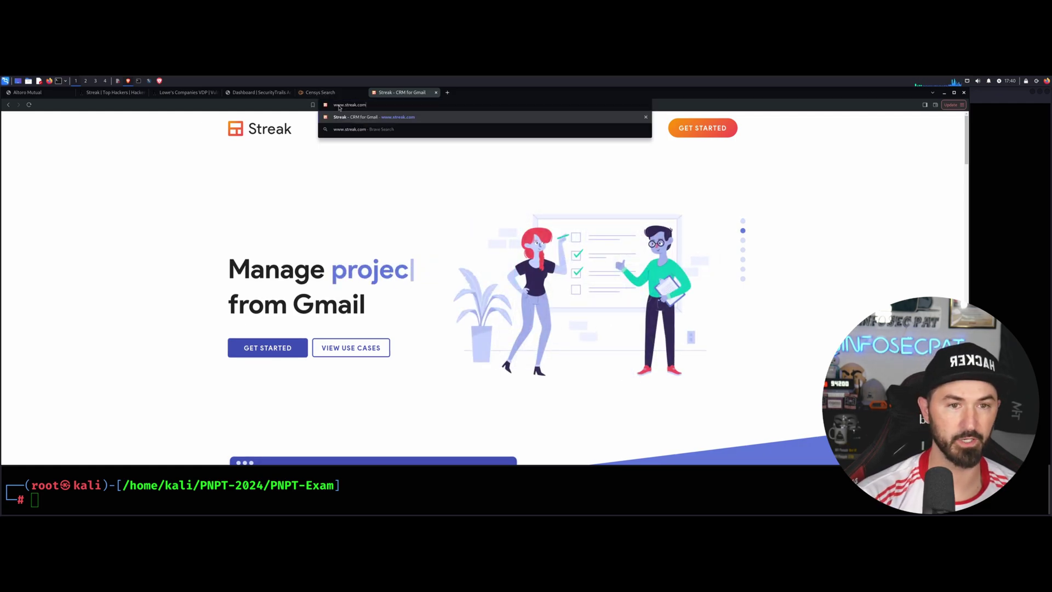
key("Return")
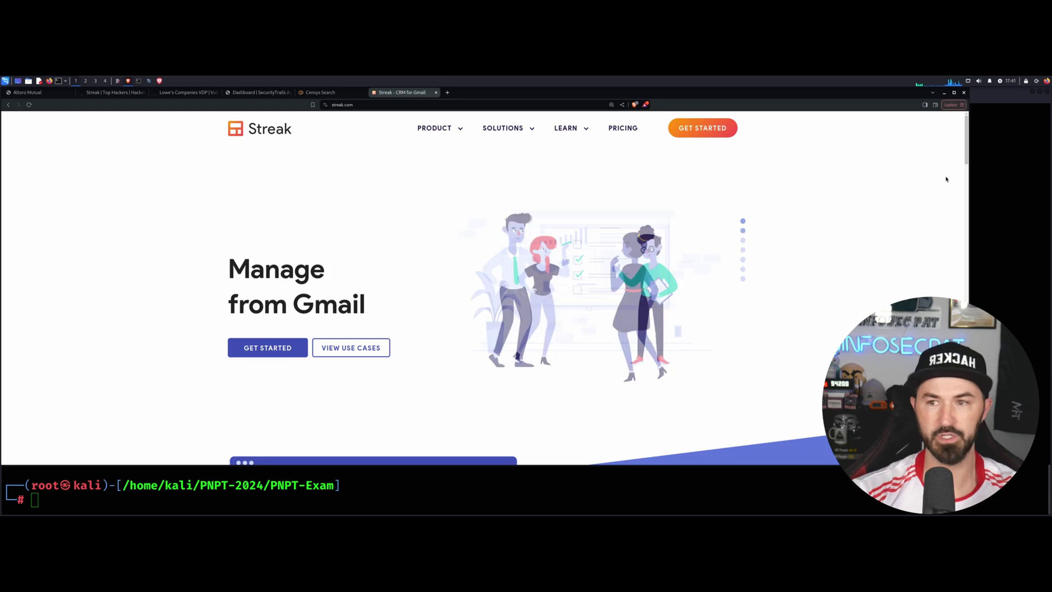
Maximize the browser window and look over the Streak home page
left_click(953, 93)
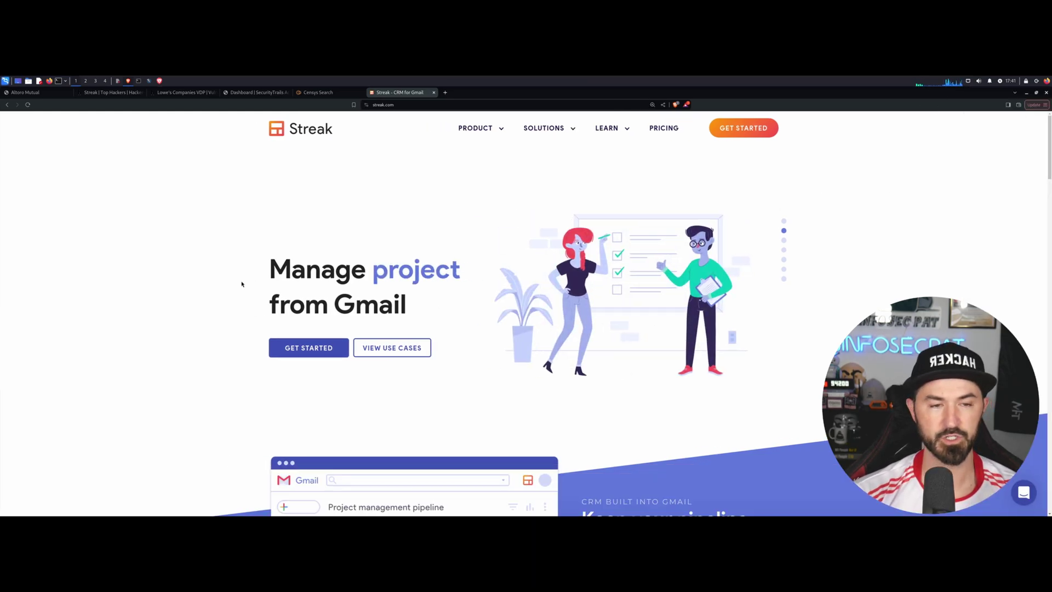
key("ctrl+plus")
scroll(241, 279, "down", 10)
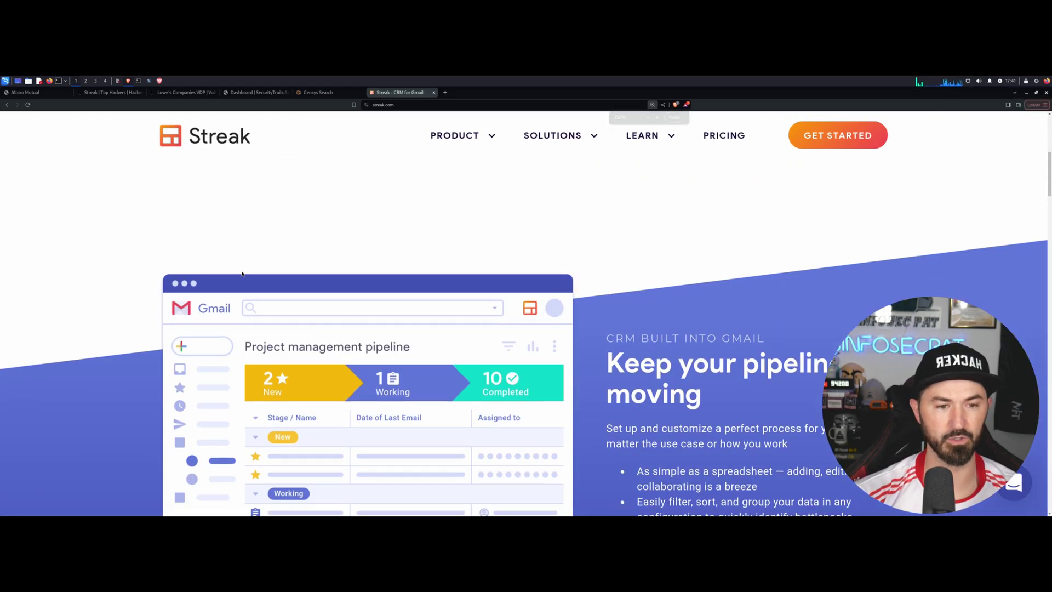
scroll(241, 274, "up", 10)
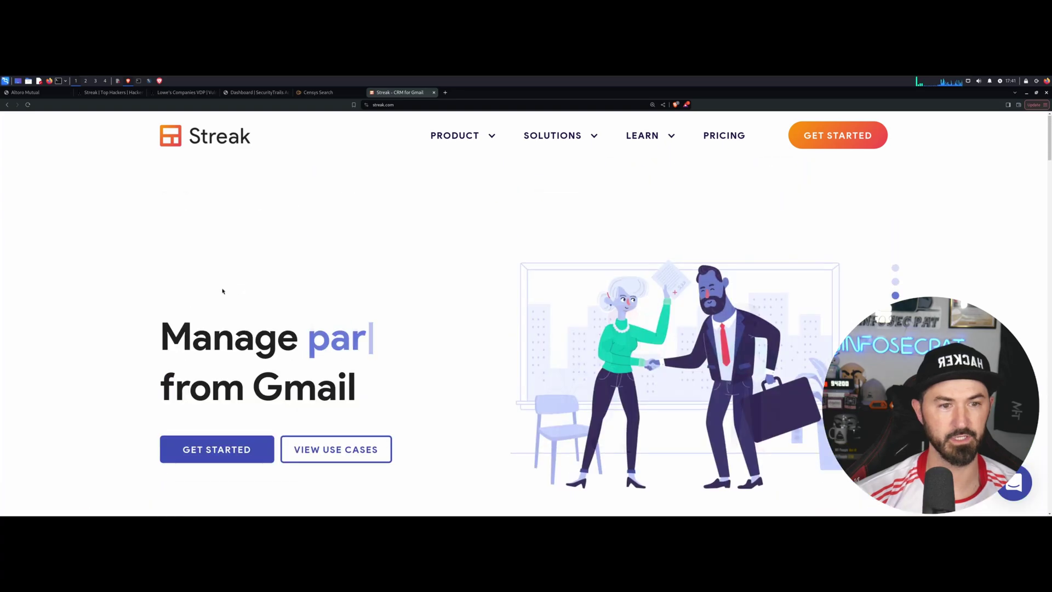
scroll(168, 422, "down", 3)
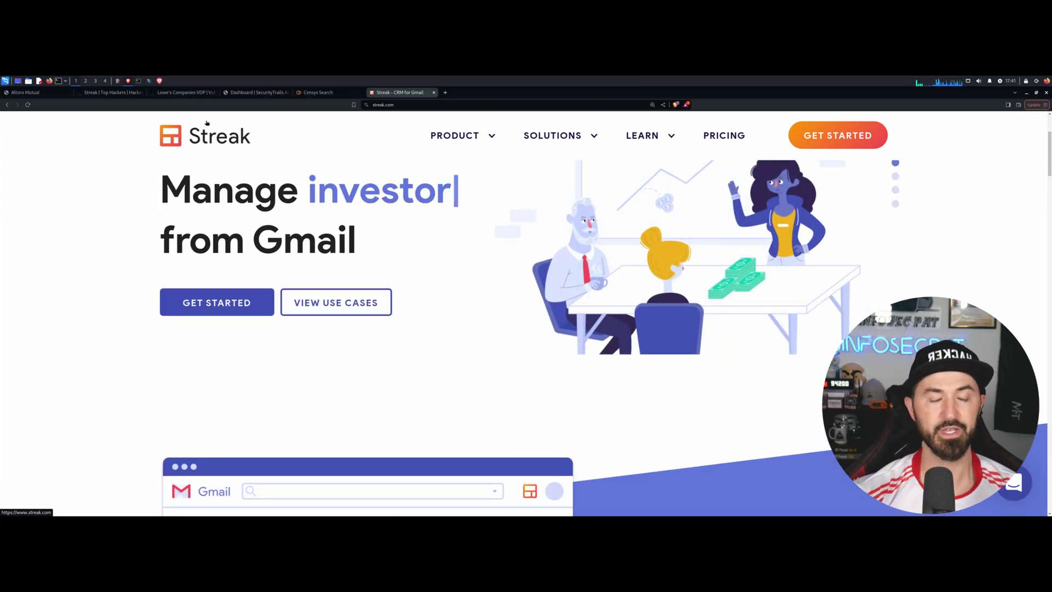
Switch to the terminal, clear its output and run an nslookup on streak.com without the www prefix
left_click(138, 82)
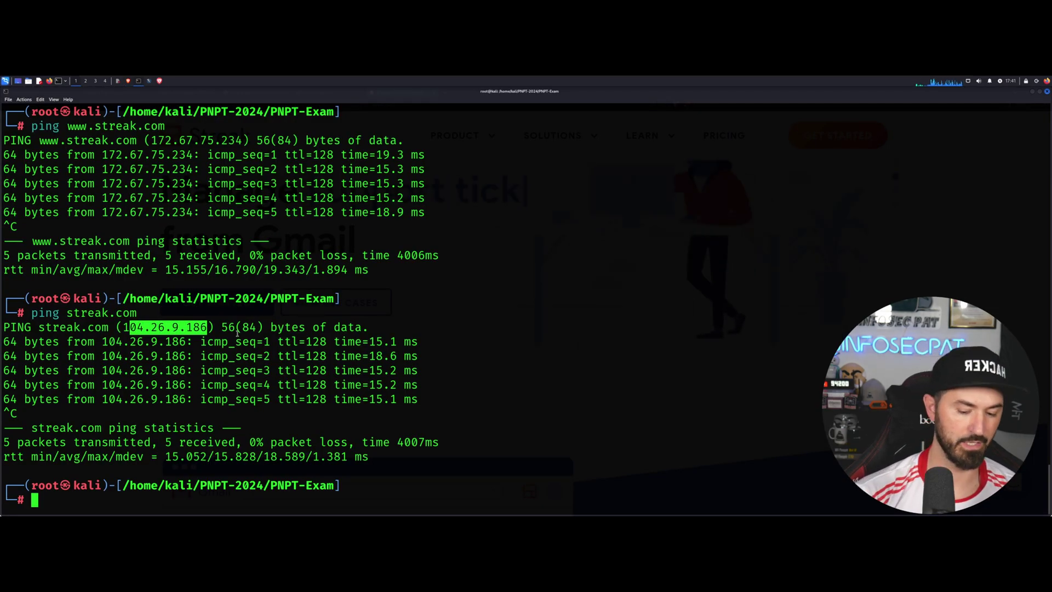
key("ctrl+l")
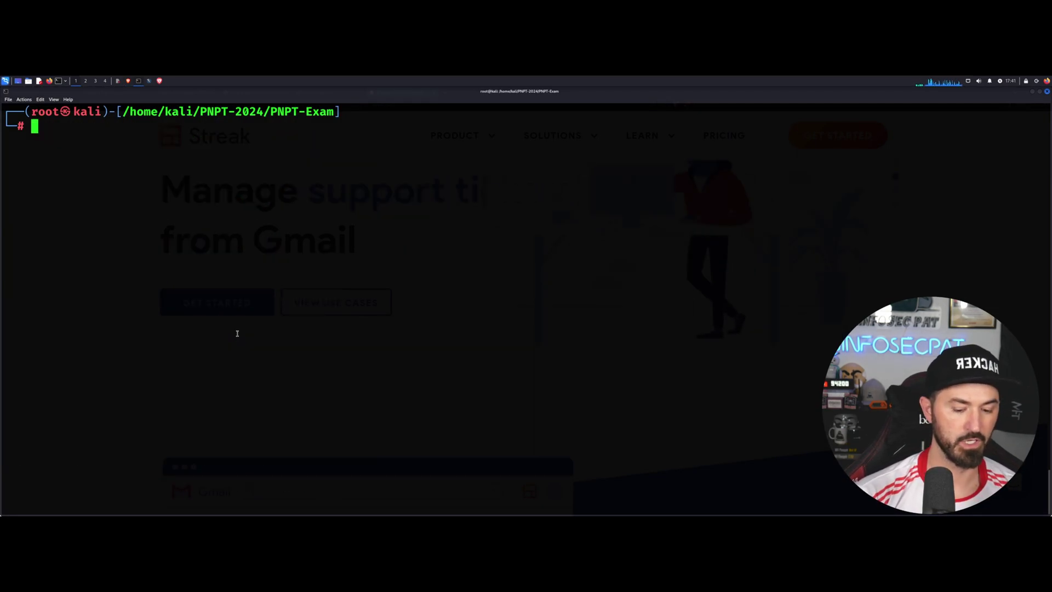
type("n")
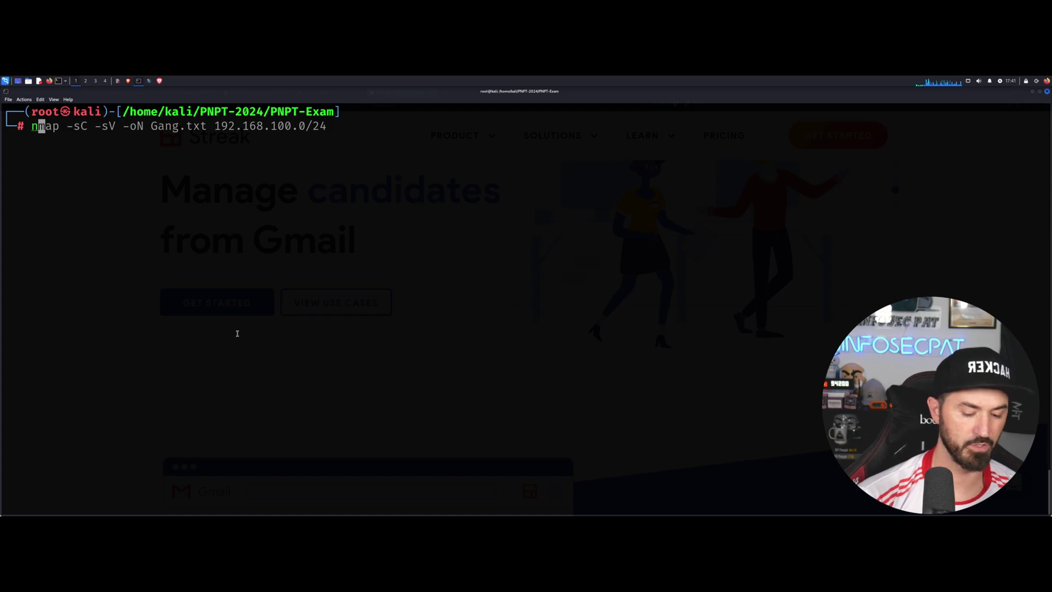
type("slookup")
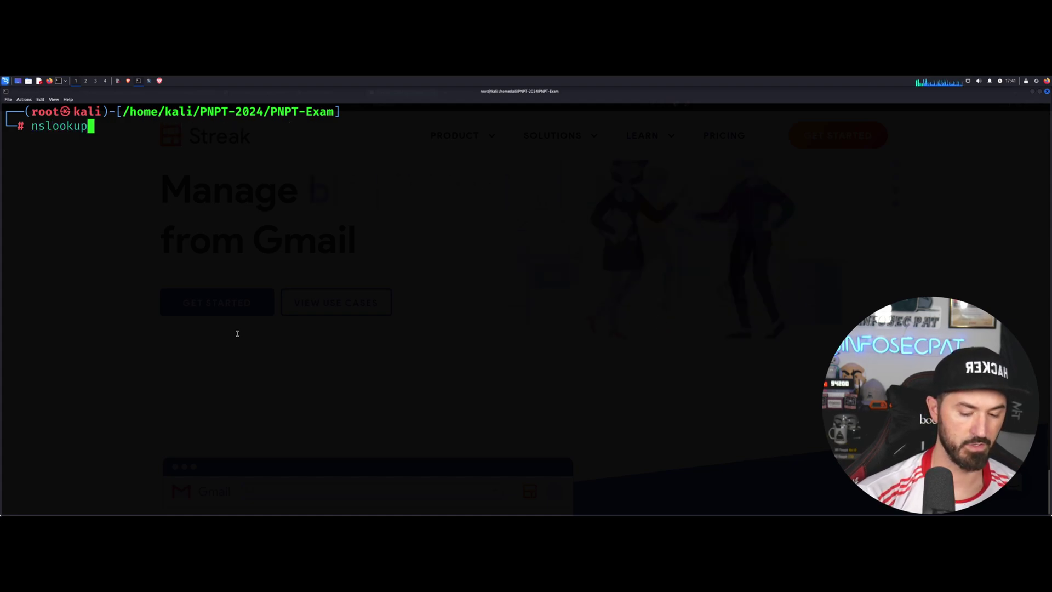
key("ctrl+shift+v")
key("Left")
key("Left")
key("Left")
key("Left")
key("Left")
key("Left")
key("Left")
key("Left")
key("Left")
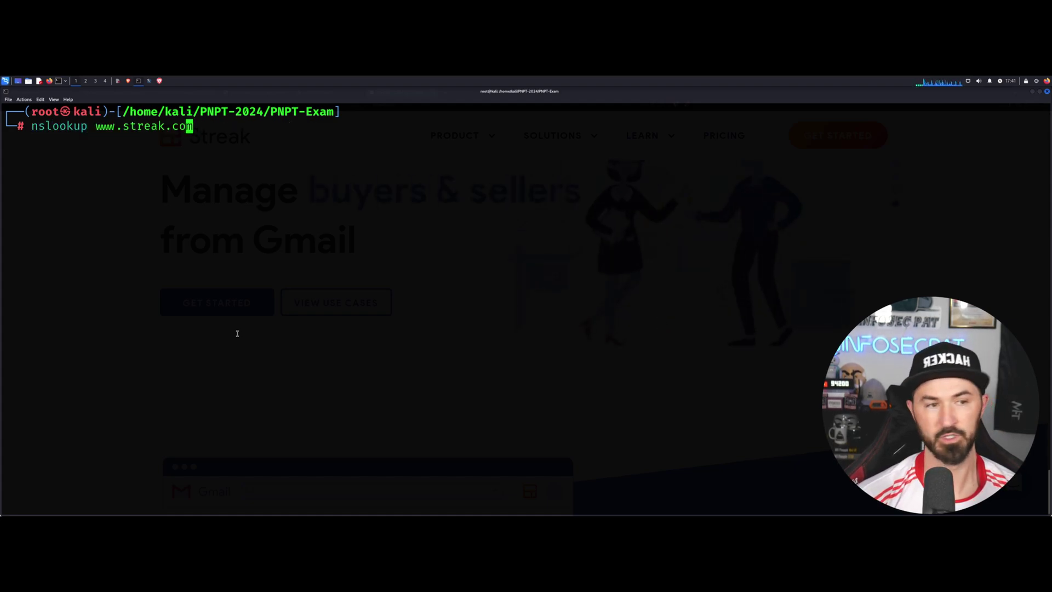
key("Left")
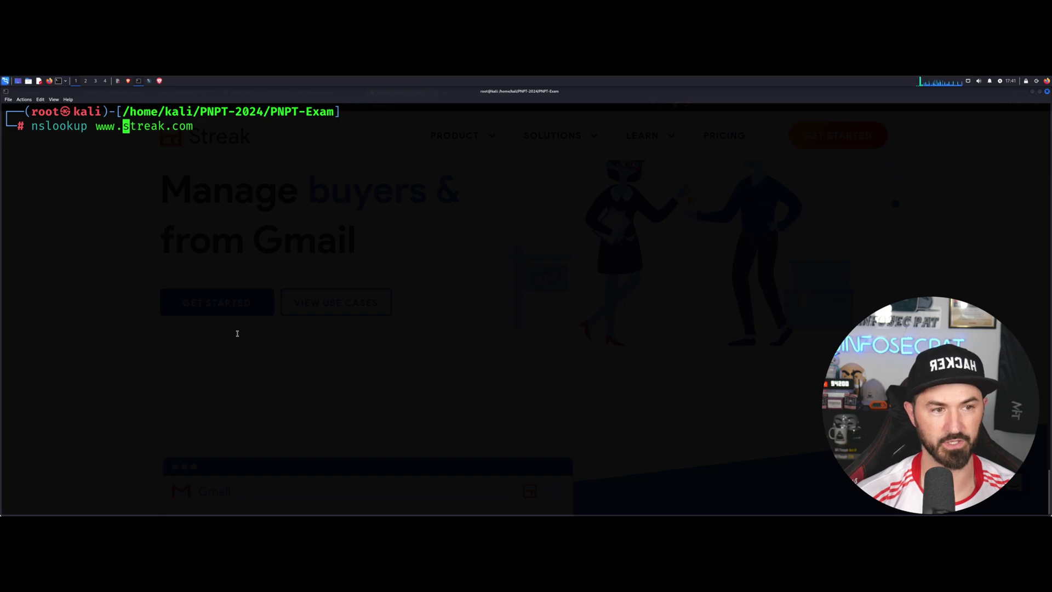
key("BackSpace")
key("BackSpace")
key("BackSpace")
key("BackSpace")
key("Return")
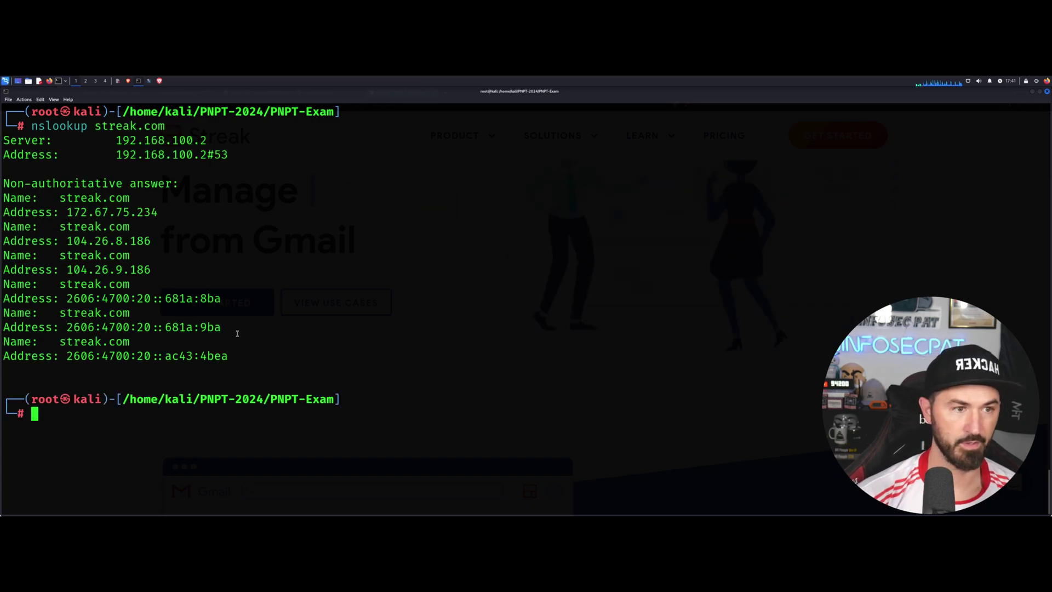
Enlarge the terminal text and copy the address 172.67.75.234 from the nslookup output
key("ctrl+plus")
key("ctrl+plus")
key("ctrl+plus")
key("ctrl+plus")
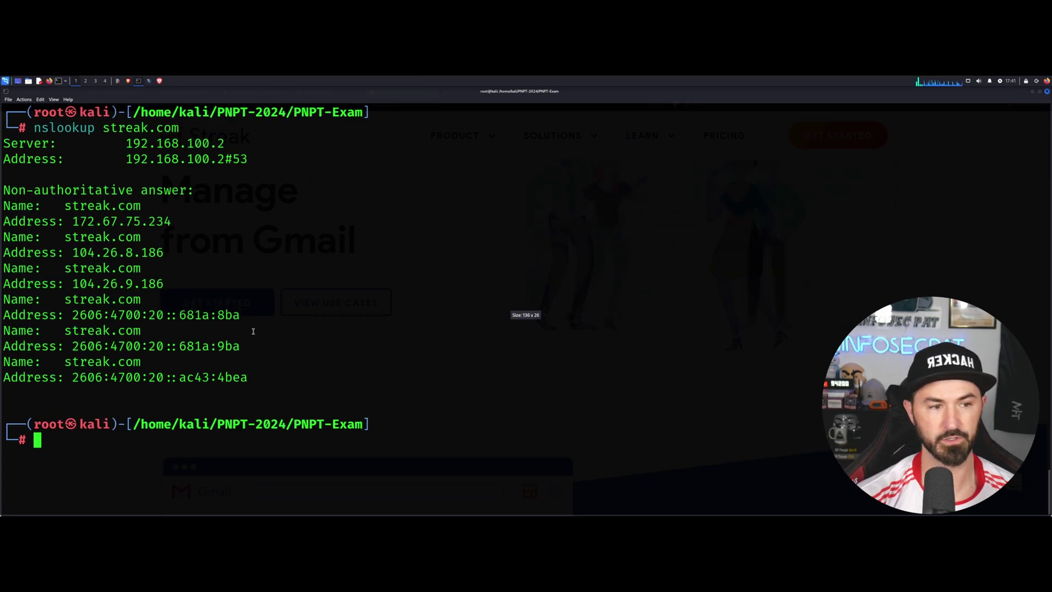
key("ctrl+plus")
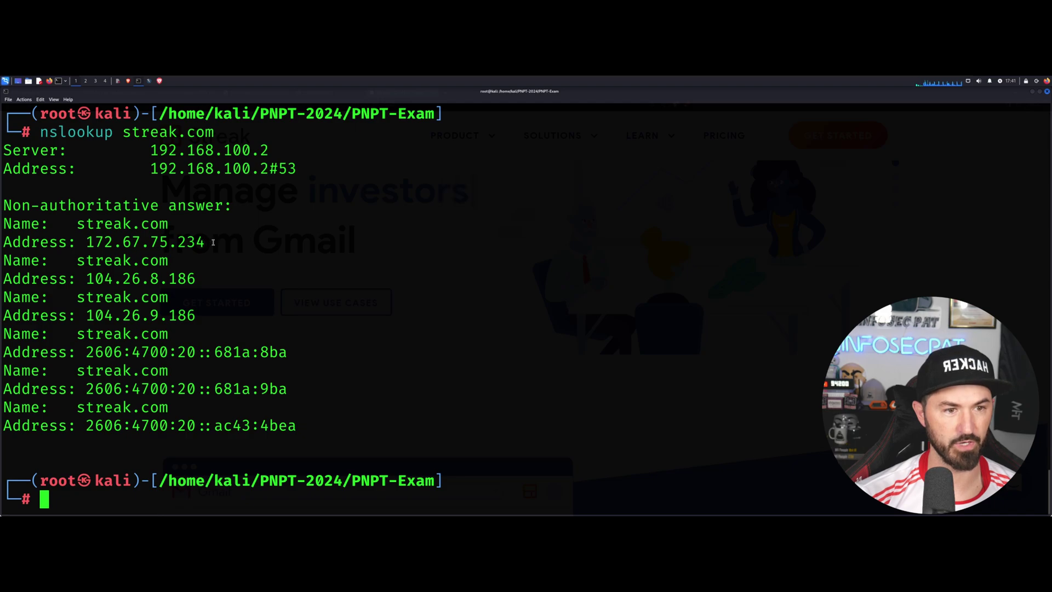
left_click_drag(213, 243, 94, 253)
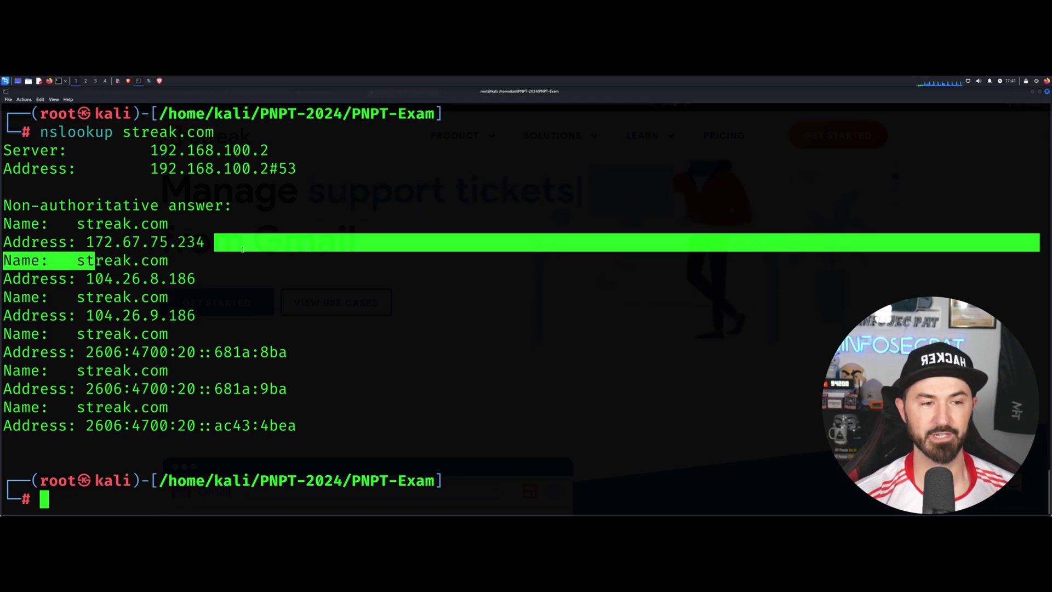
left_click(164, 287)
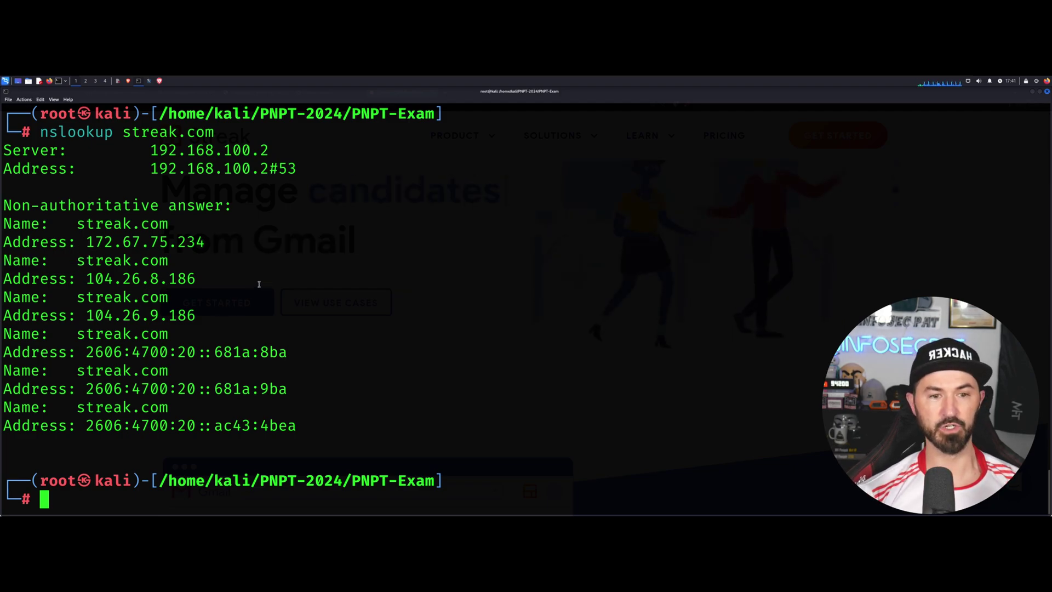
left_click_drag(89, 242, 205, 244)
right_click(189, 242)
left_click(204, 248)
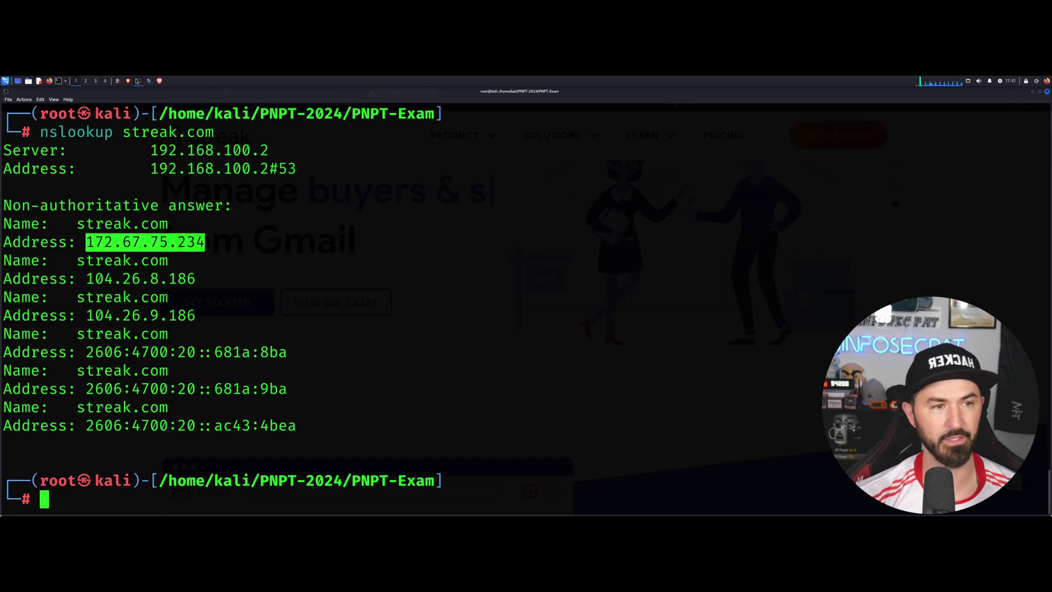
Switch back to the browser, show the SecurityTrails dashboard and set the page zoom to 250%
left_click(159, 80)
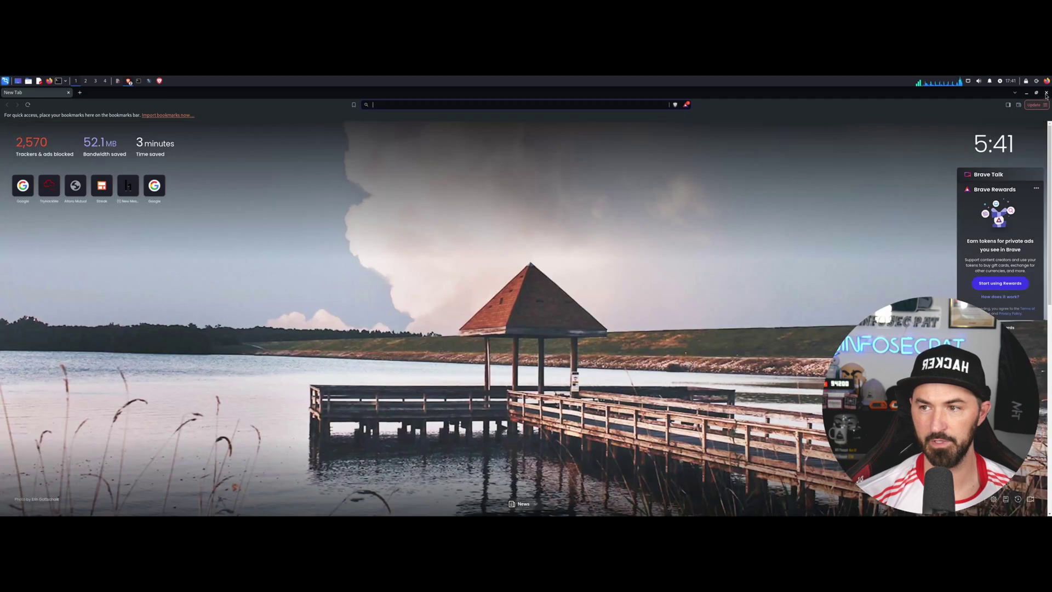
left_click(117, 81)
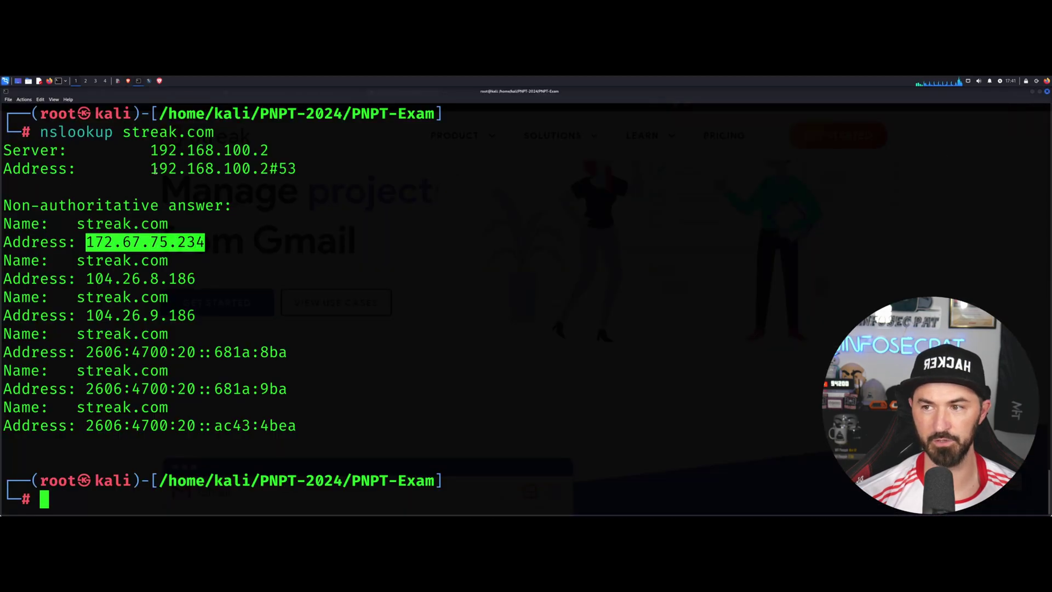
left_click(118, 81)
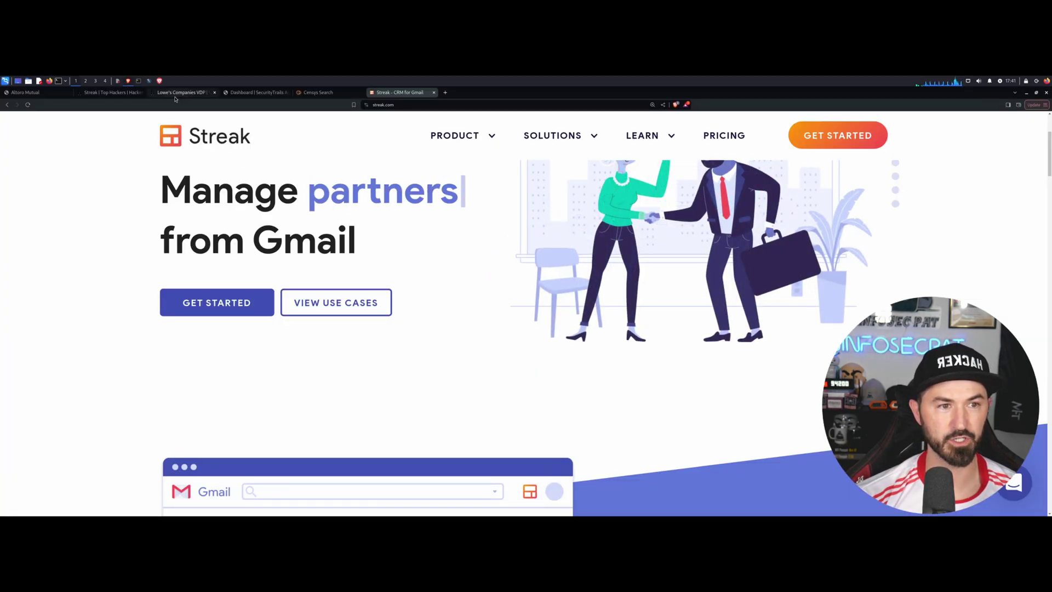
left_click(236, 95)
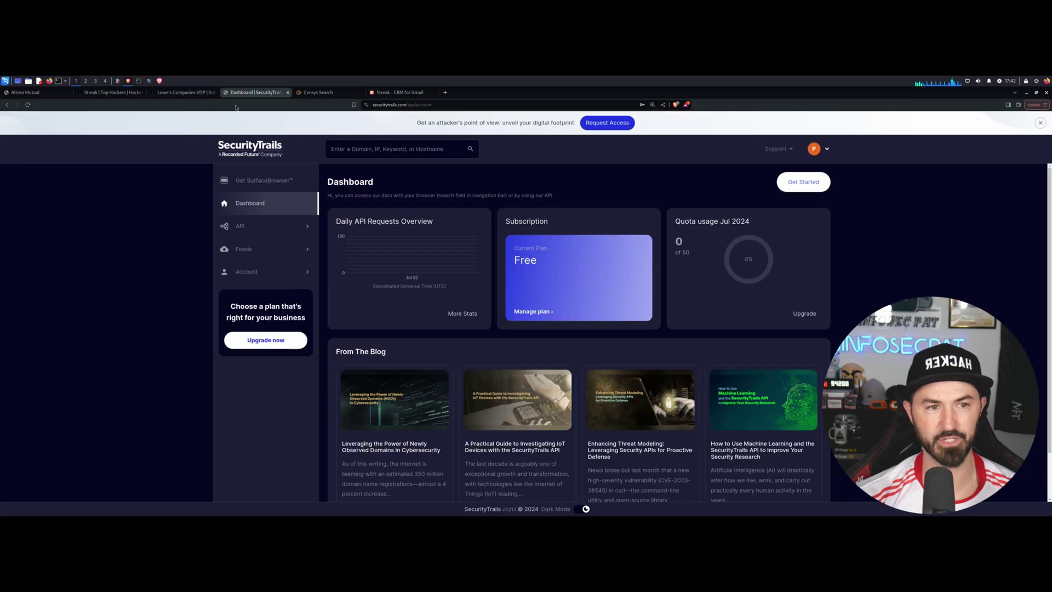
key("ctrl+plus")
key("ctrl+plus")
key("ctrl+plus")
key("ctrl+plus")
key("ctrl+plus")
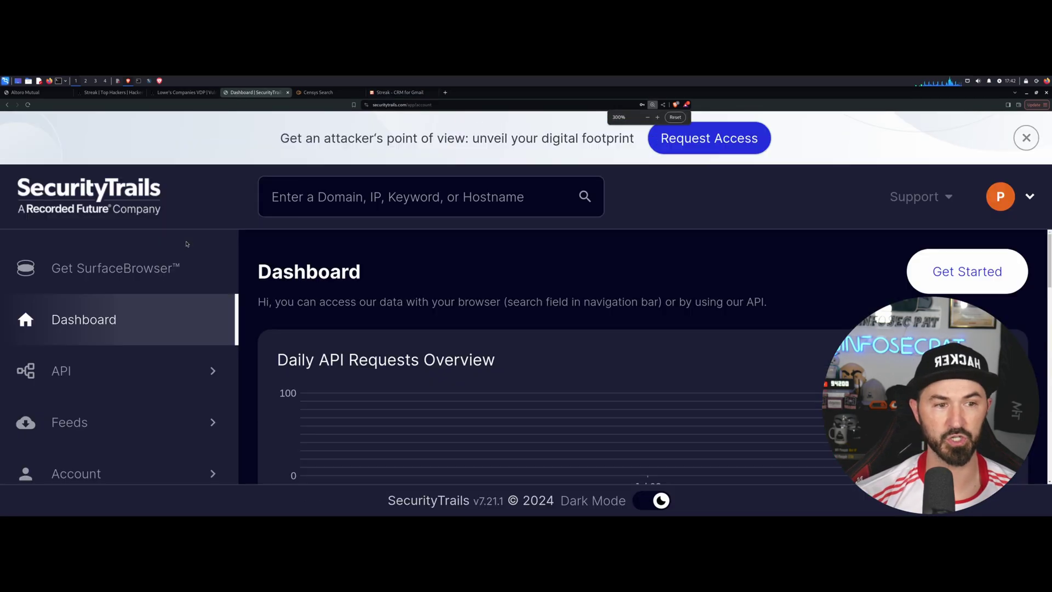
key("ctrl+minus")
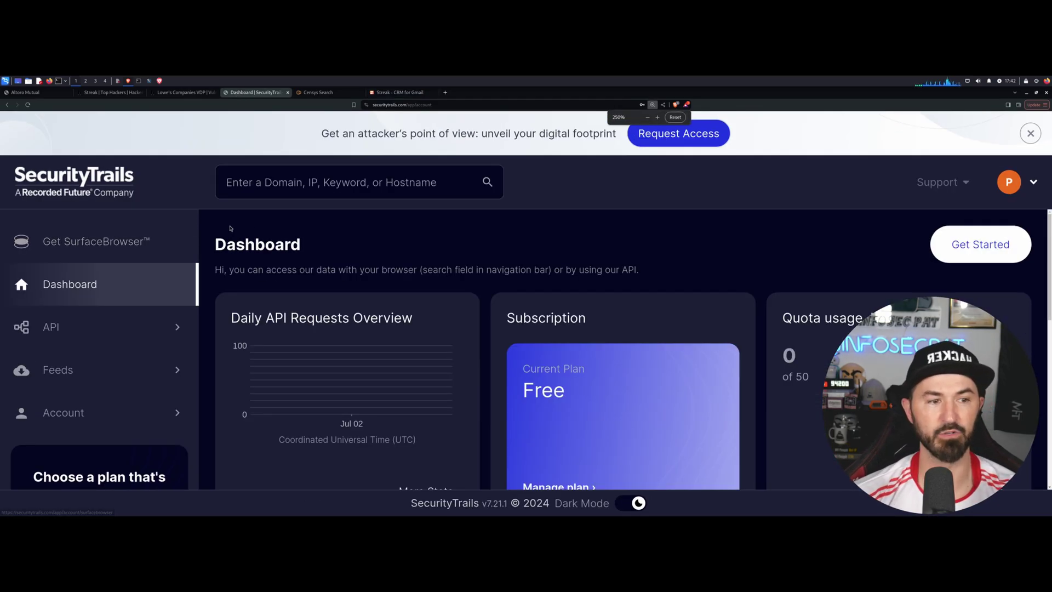
left_click(261, 182)
key("ctrl+v")
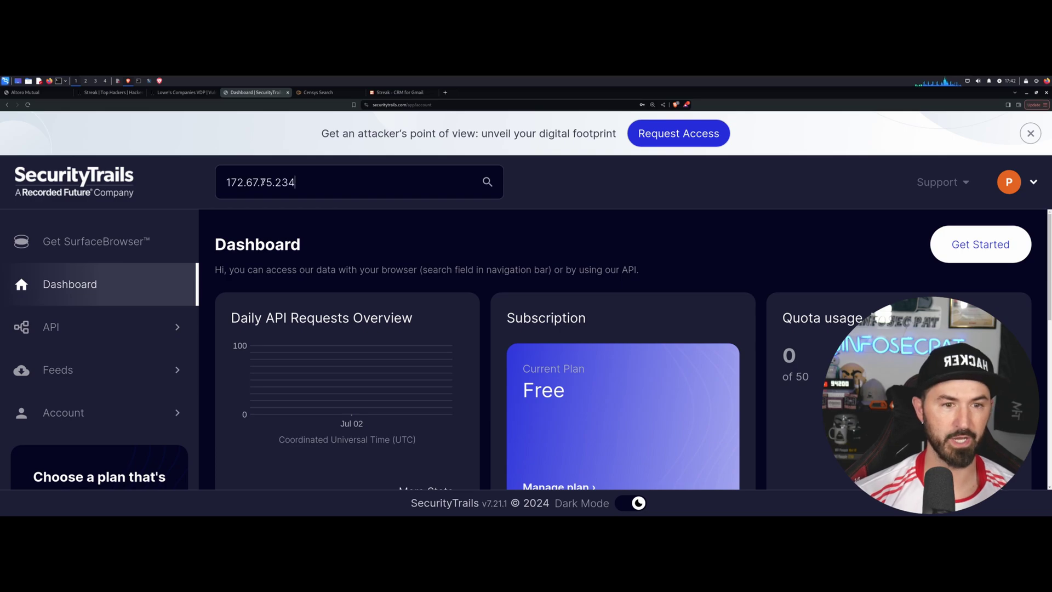
key("BackSpace")
key("BackSpace")
key("BackSpace")
key("BackSpace")
key("BackSpace")
key("BackSpace")
key("BackSpace")
key("BackSpace")
key("BackSpace")
key("BackSpace")
key("BackSpace")
key("BackSpace")
key("BackSpace")
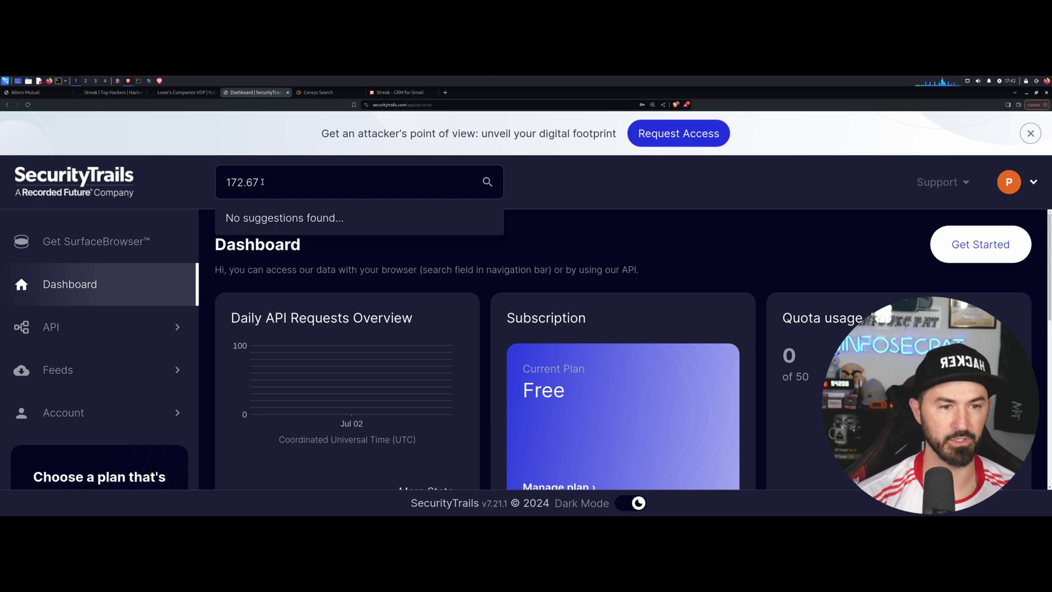
Search SecurityTrails for streak.com and look over its DNS A records, highlighting the hosting provider's name
type("streak.com")
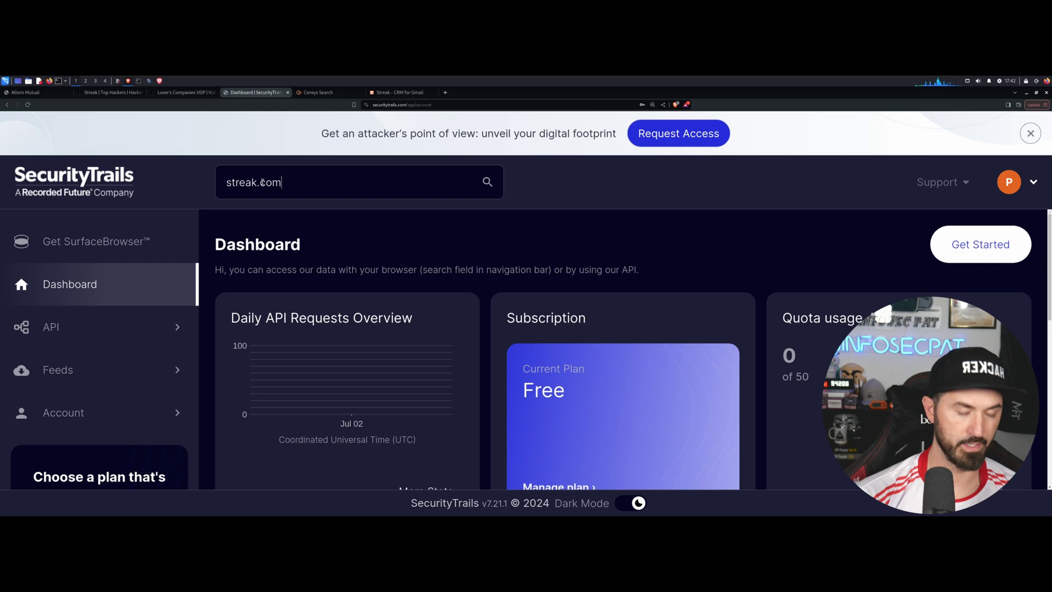
key("Return")
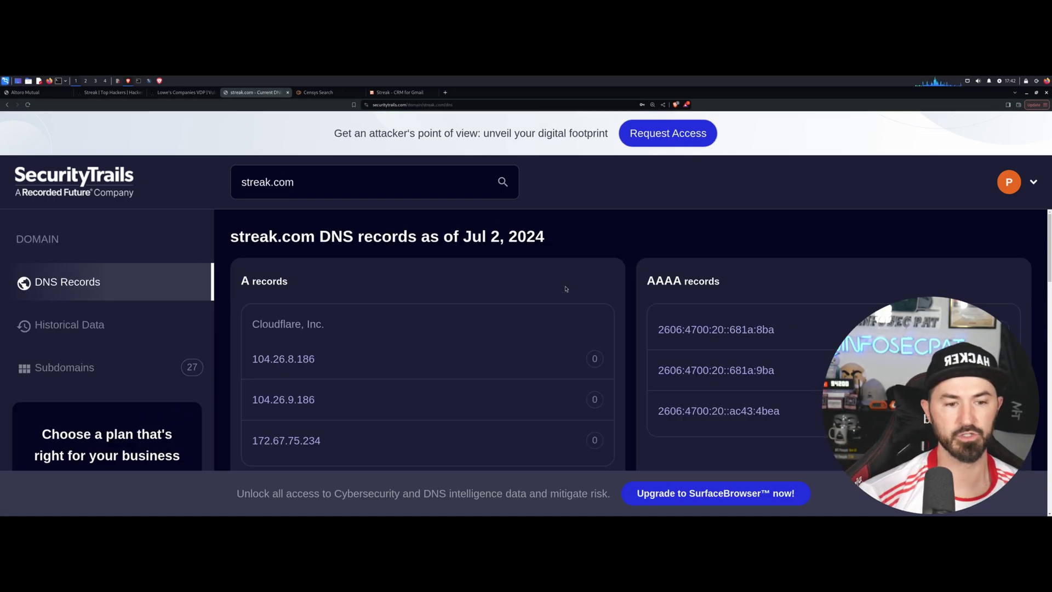
scroll(263, 329, "down", 1)
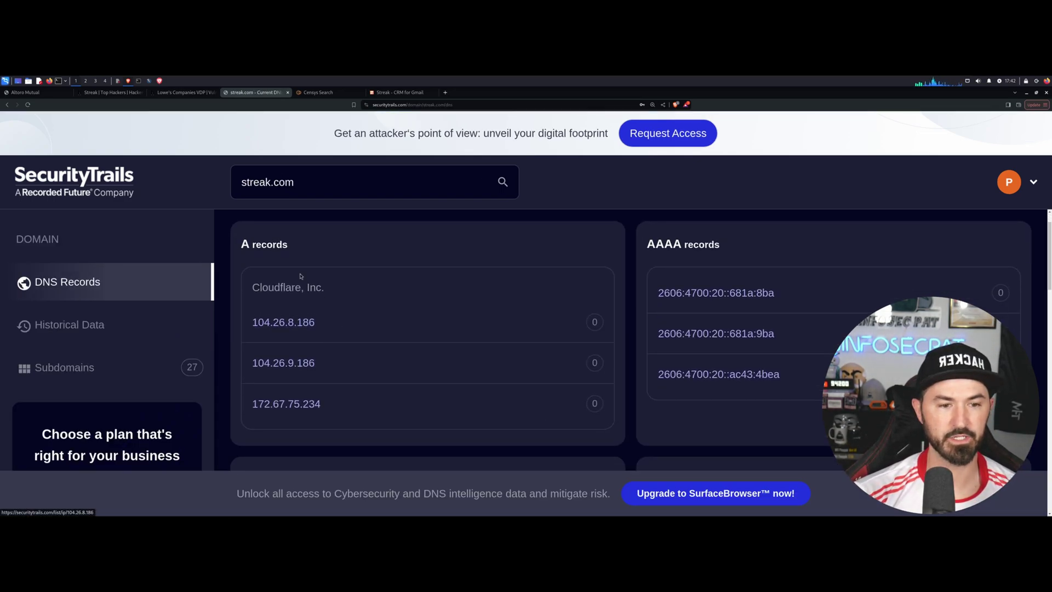
triple_click(261, 283)
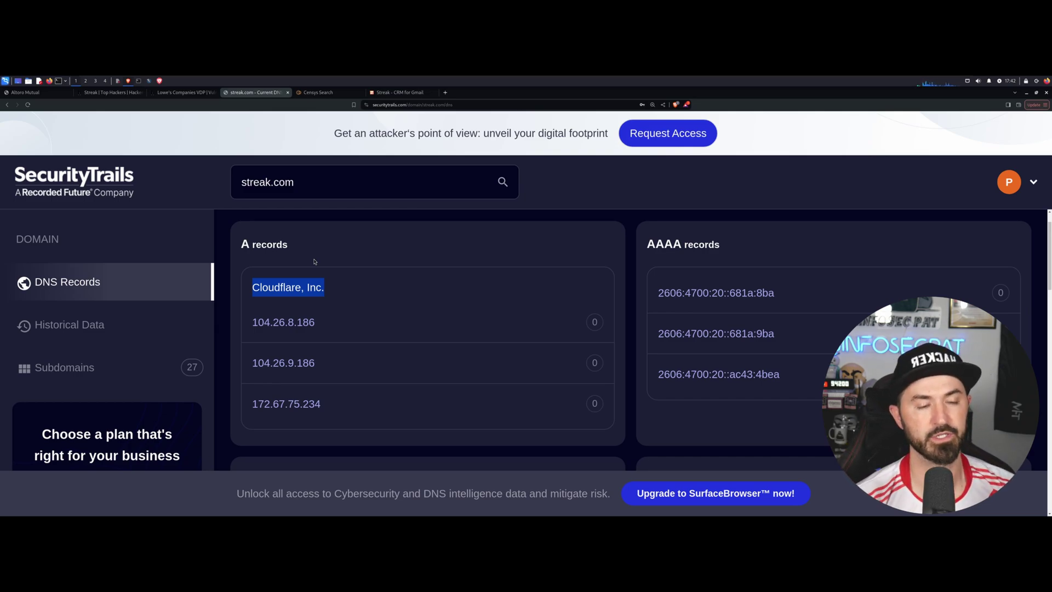
scroll(334, 301, "down", 1)
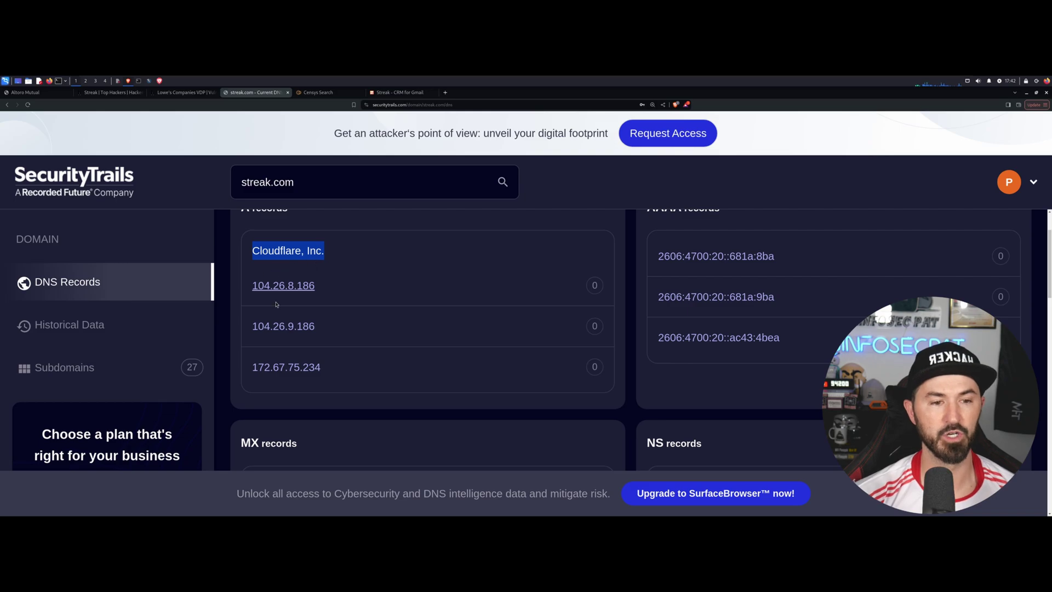
Show the Censys Search page and enlarge it to 250%
left_click(315, 93)
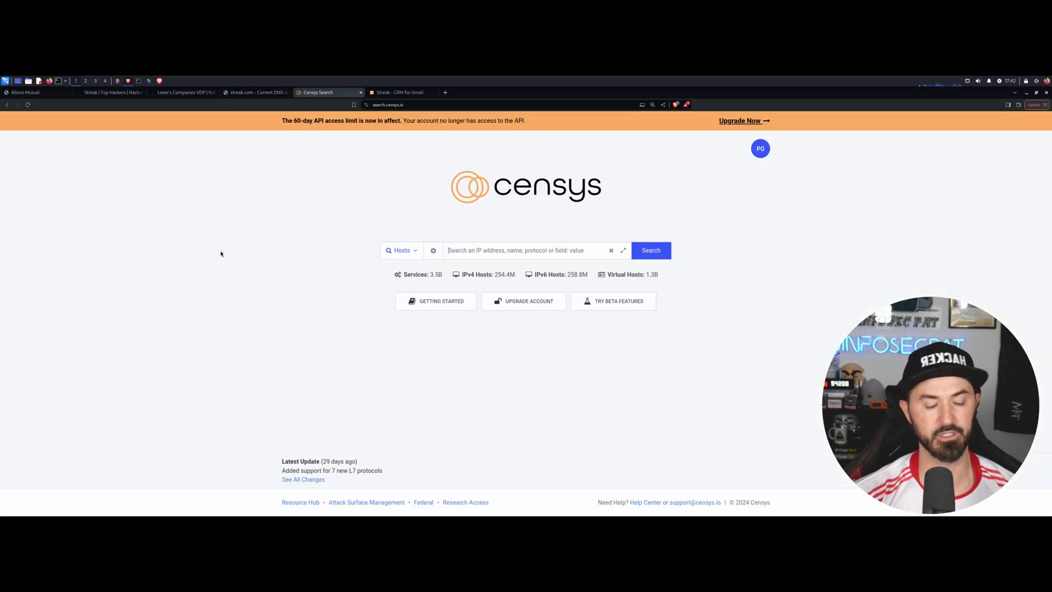
key("ctrl+plus")
key("ctrl+plus")
key("ctrl+plus")
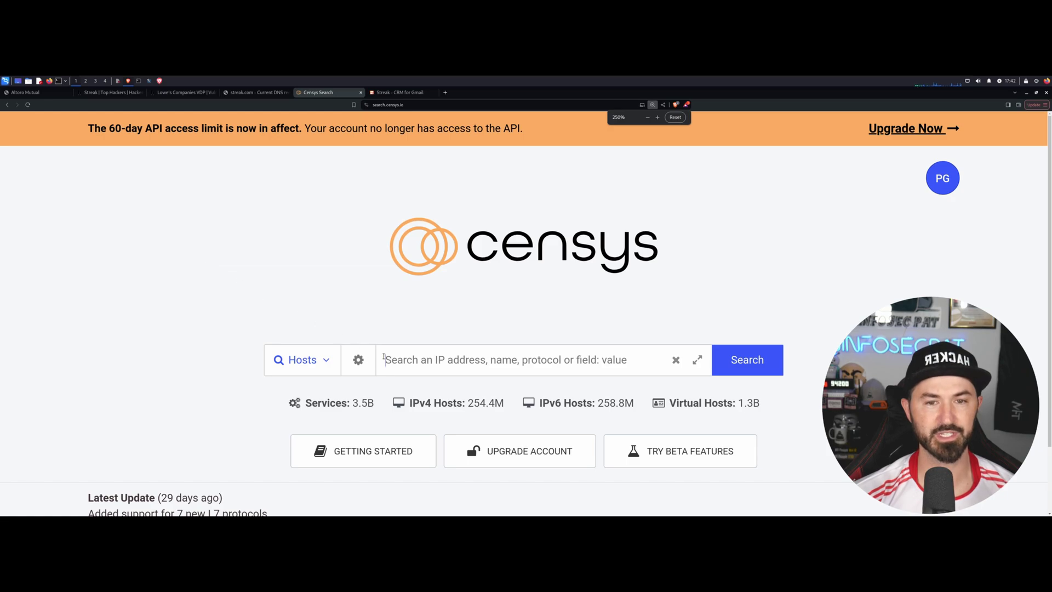
type("ster")
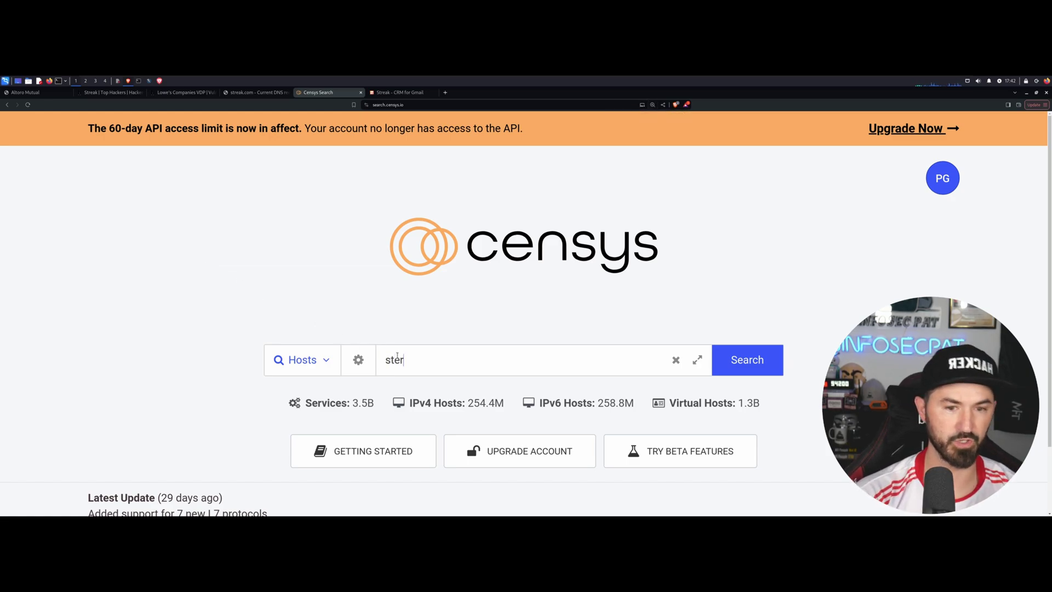
type("a")
key("BackSpace")
key("BackSpace")
key("BackSpace")
key("BackSpace")
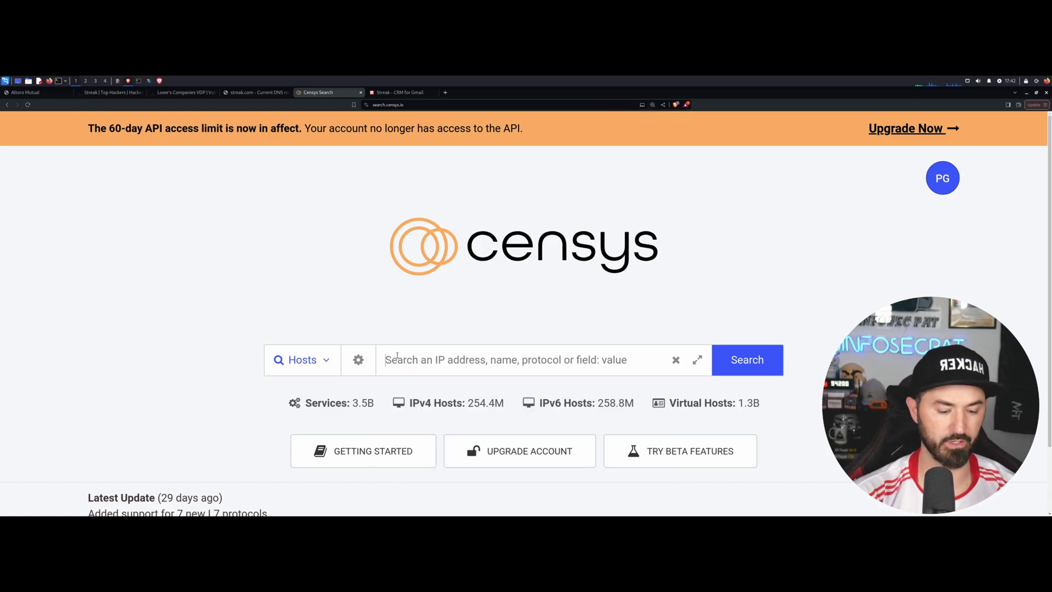
Search Censys hosts for streak.com and look through the listed hosts, their networks and open ports
type("steak.com")
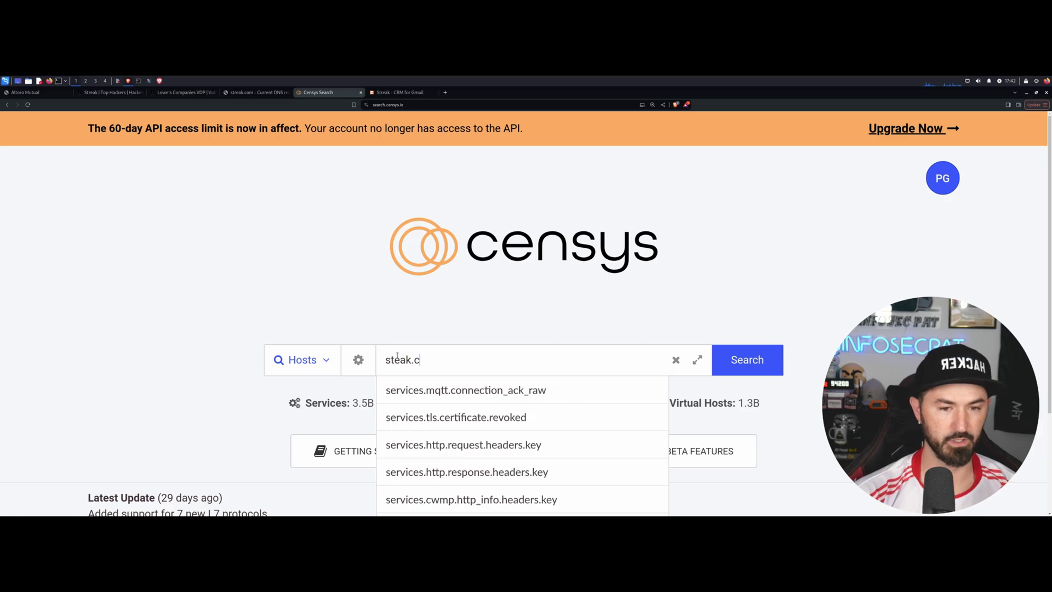
key("Left")
key("Left")
key("Left")
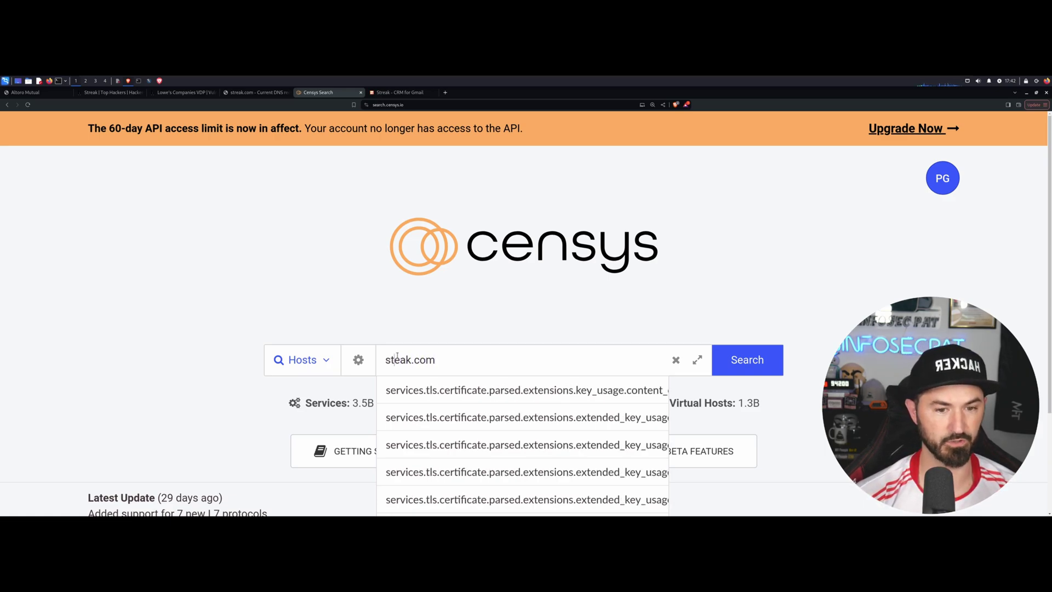
type("r")
key("Return")
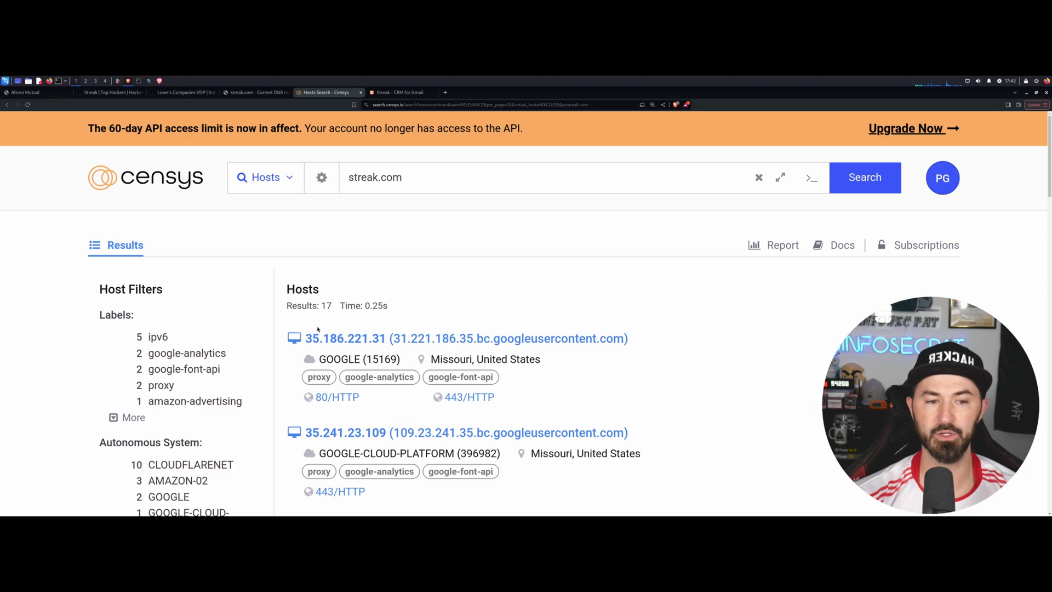
scroll(313, 307, "down", 2)
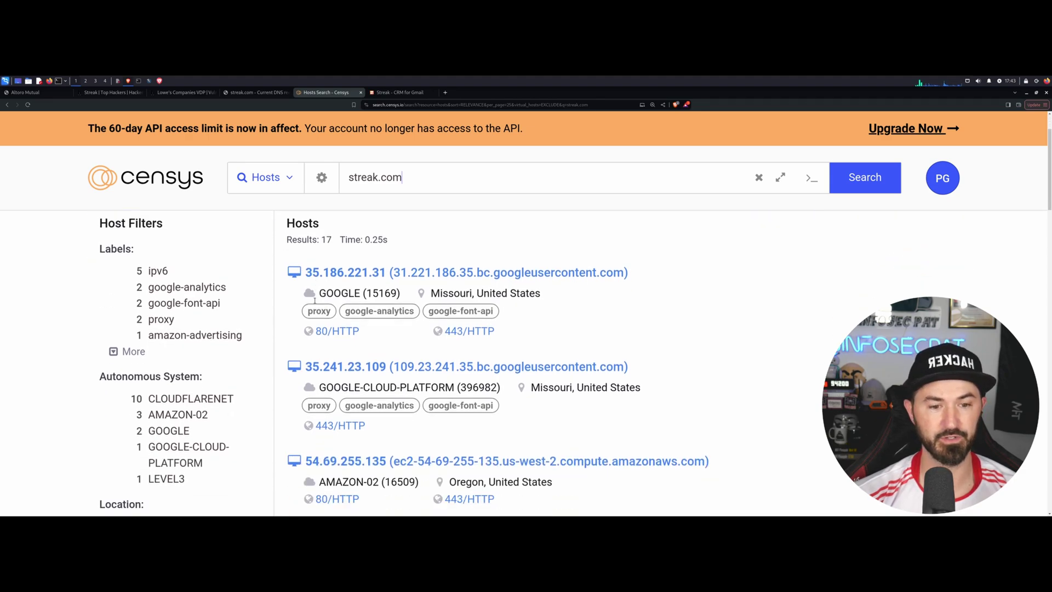
scroll(312, 322, "down", 5)
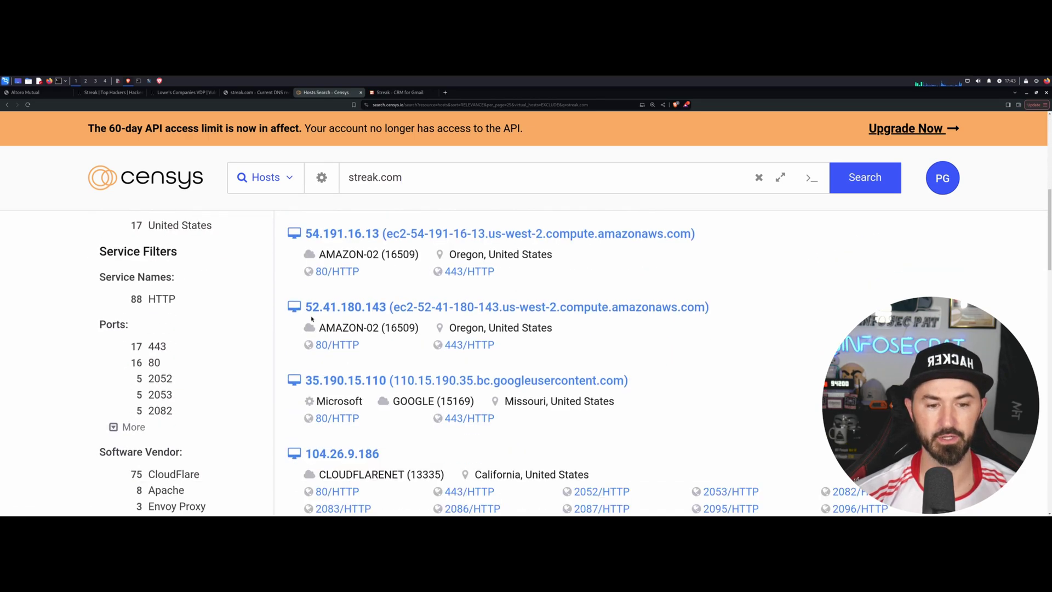
scroll(315, 313, "up", 7)
left_click(402, 177)
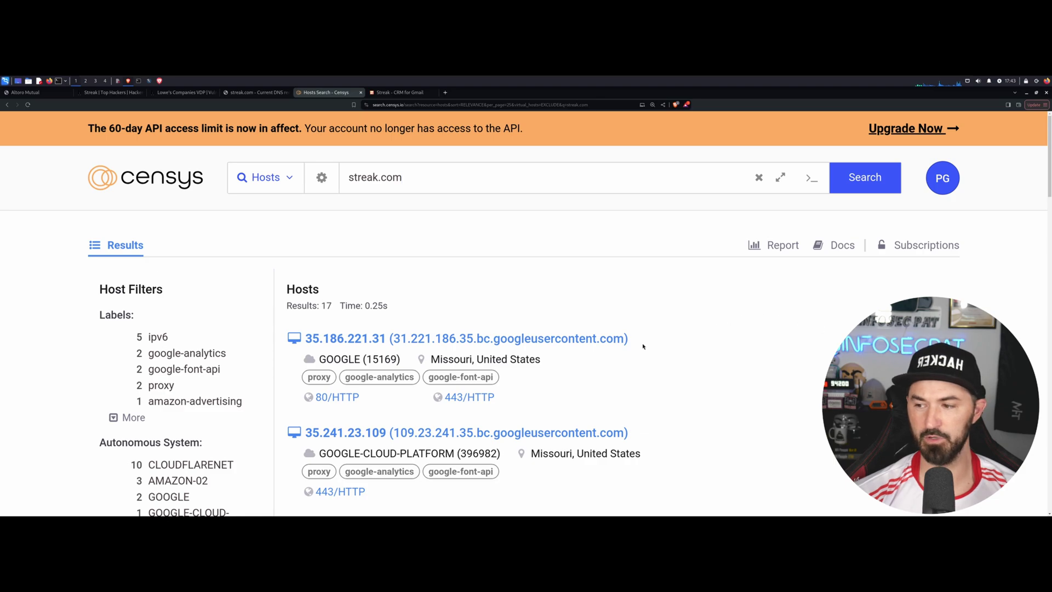
Copy the first Censys host's IP address, 35.186.221.31, and load it in the browser tab showing the Streak site
mouse_move(385, 336)
left_mouse_down()
mouse_move(356, 337)
mouse_move(352, 350)
mouse_move(388, 343)
left_mouse_up()
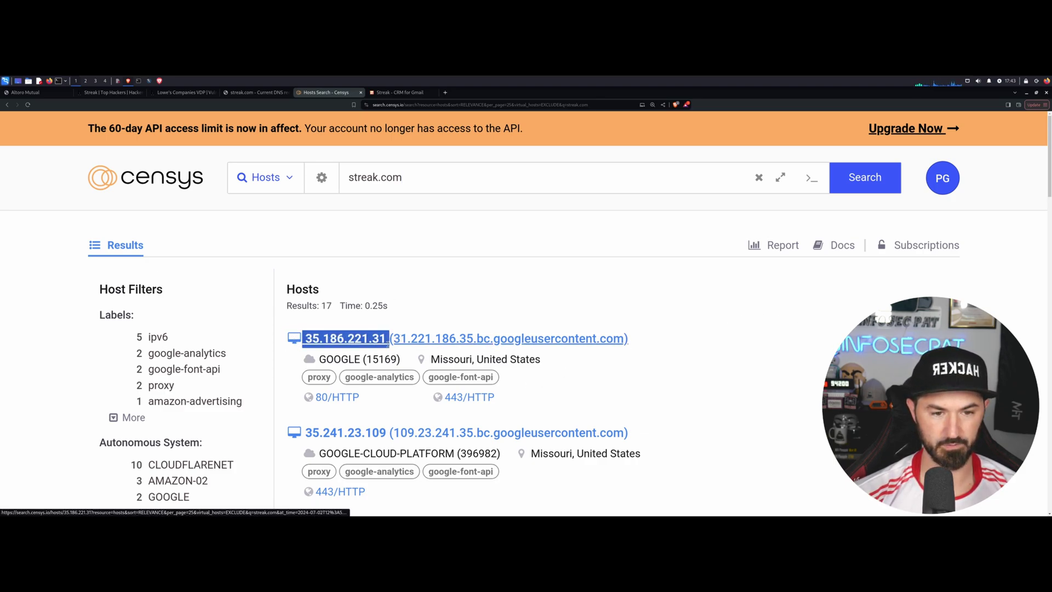
left_click(398, 92)
left_click(385, 104)
key("ctrl+c")
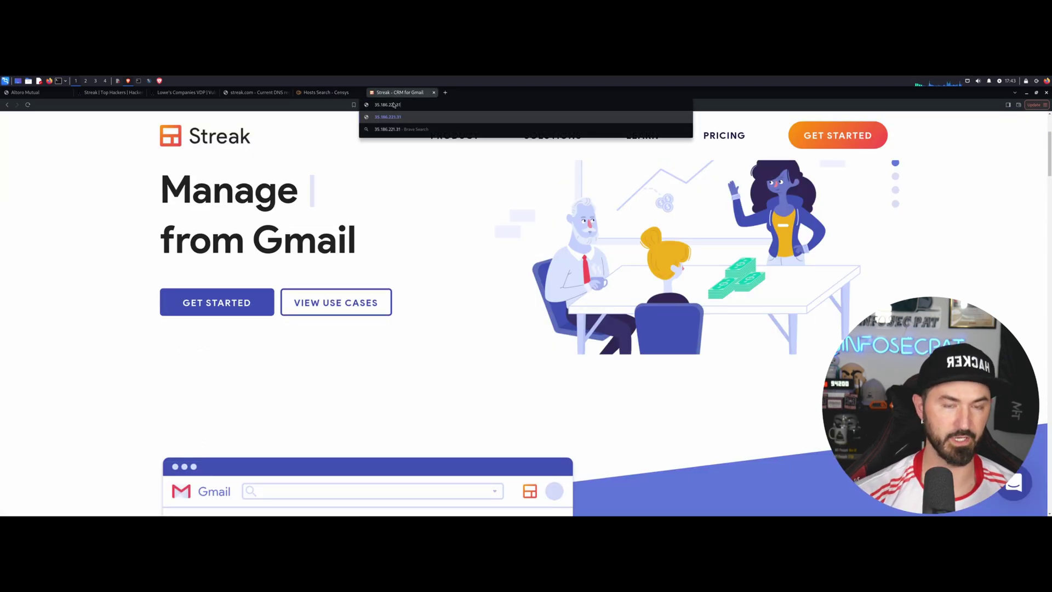
left_click(464, 117)
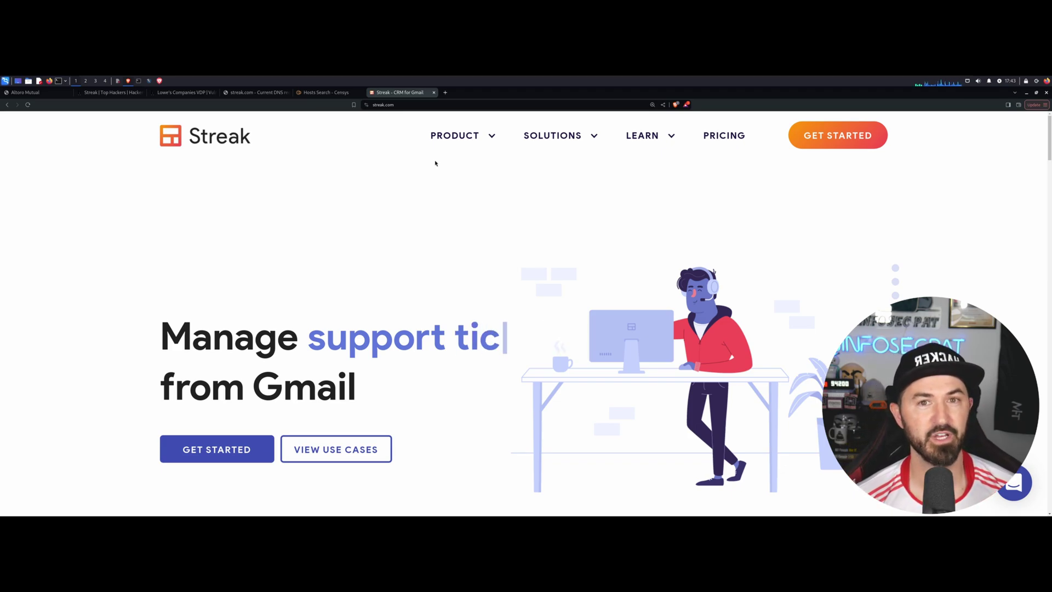
Return to the Censys results for streak.com and look through the hosts, autonomous systems and port filters
left_click(352, 94)
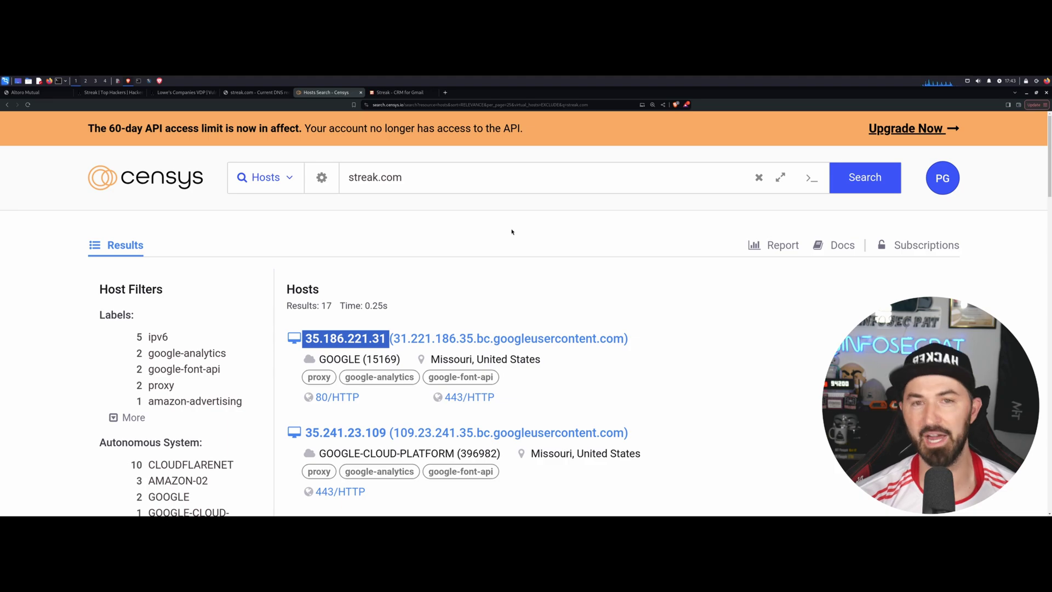
scroll(736, 298, "down", 1)
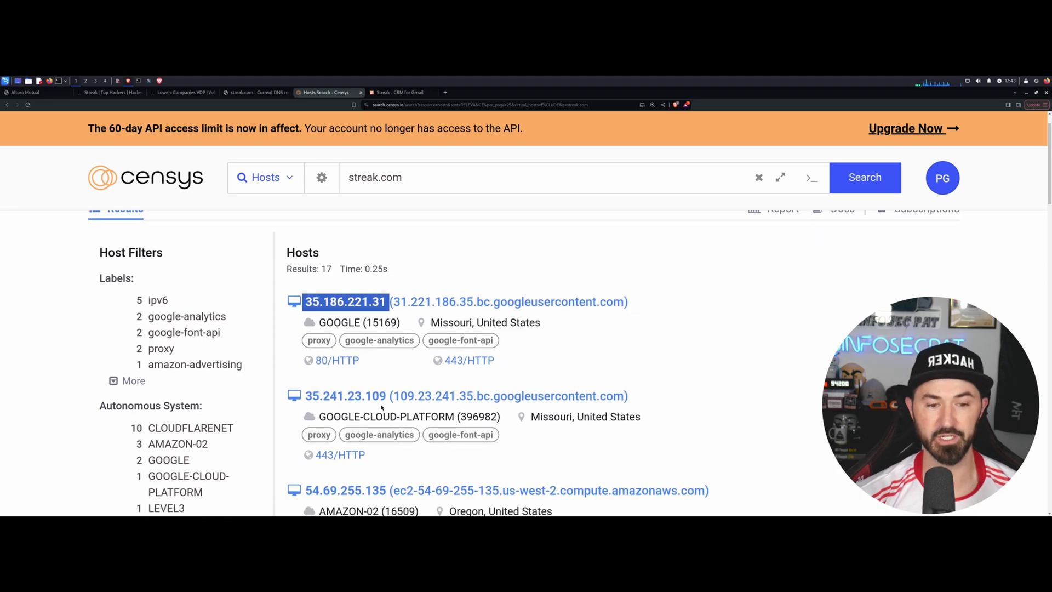
scroll(385, 406, "down", 1)
scroll(364, 360, "down", 4)
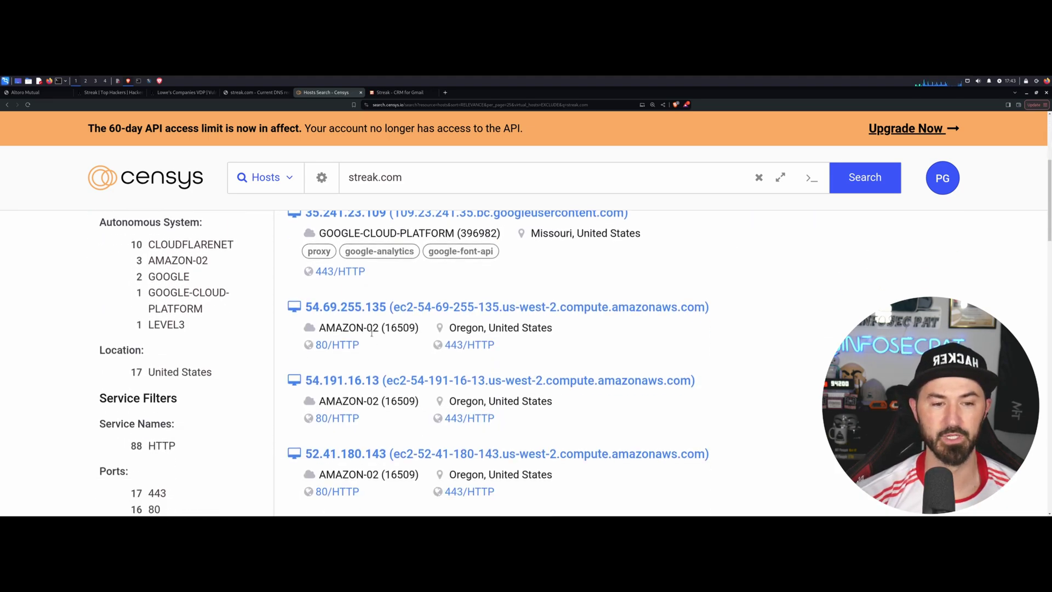
scroll(386, 346, "down", 4)
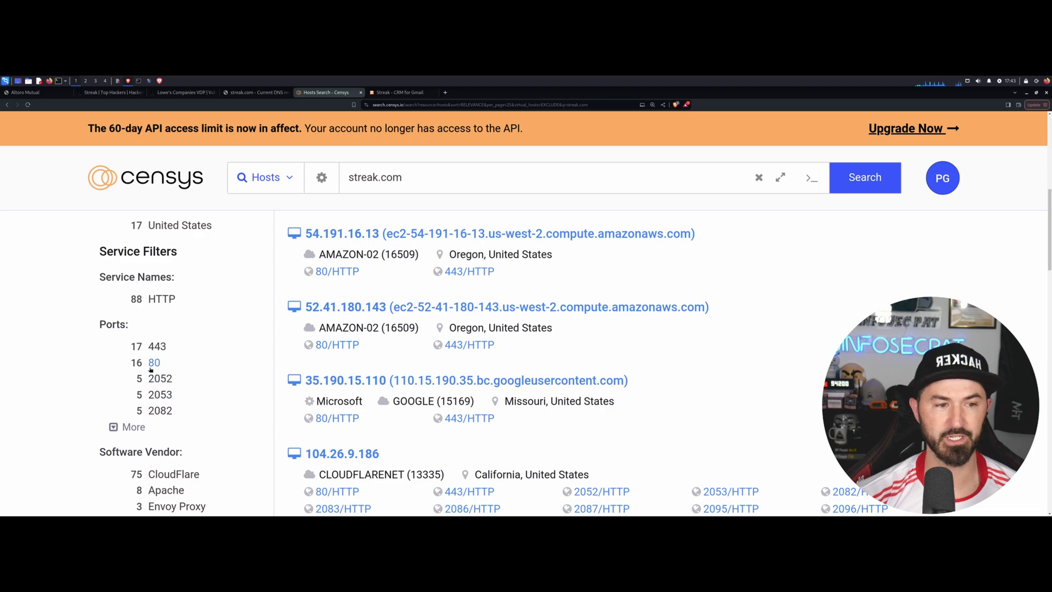
scroll(150, 368, "up", 4)
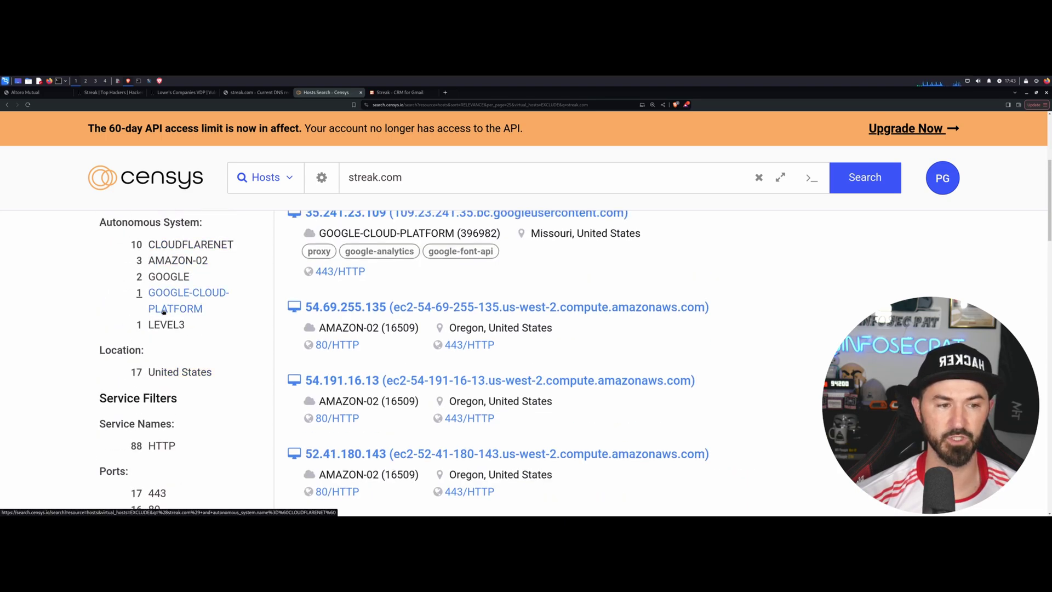
scroll(182, 359, "up", 3)
Show the Lowe's Companies VDP page on HackerOne, open its lowes.com website separately and copy the site address
left_click(181, 92)
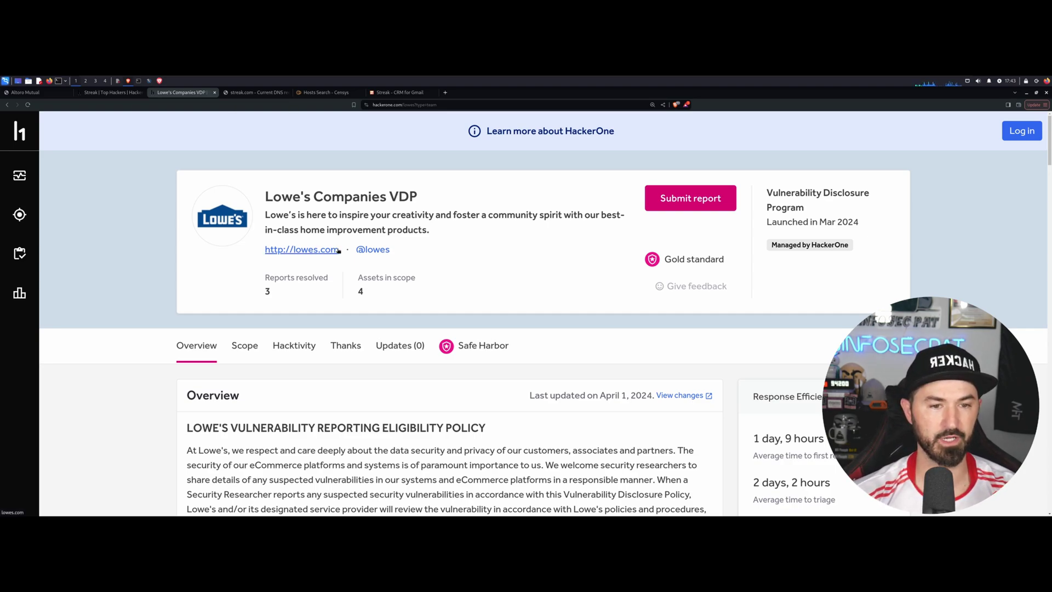
right_click(318, 249)
left_click(325, 255)
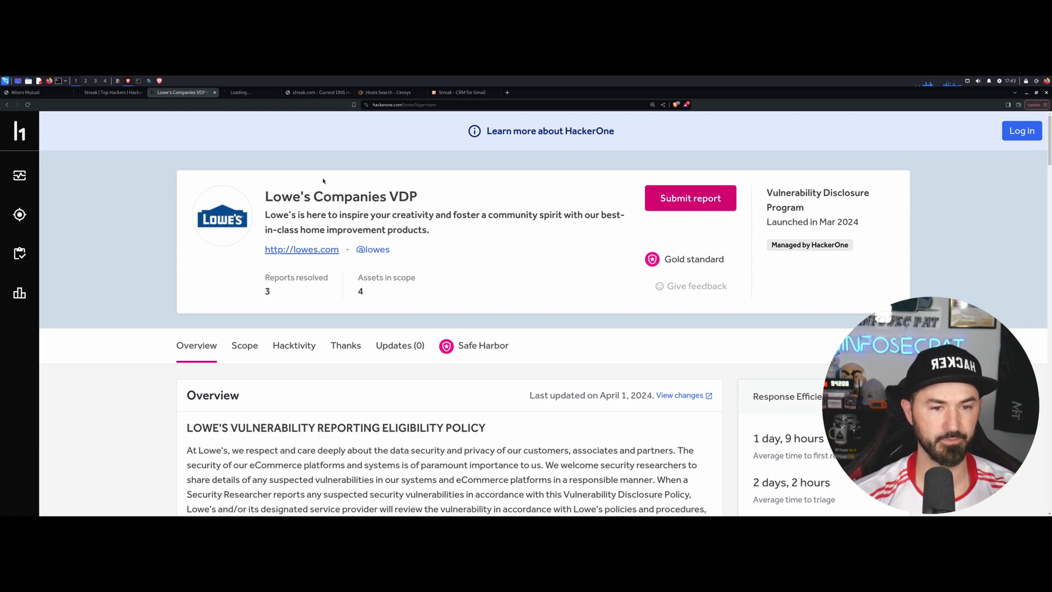
left_click(241, 92)
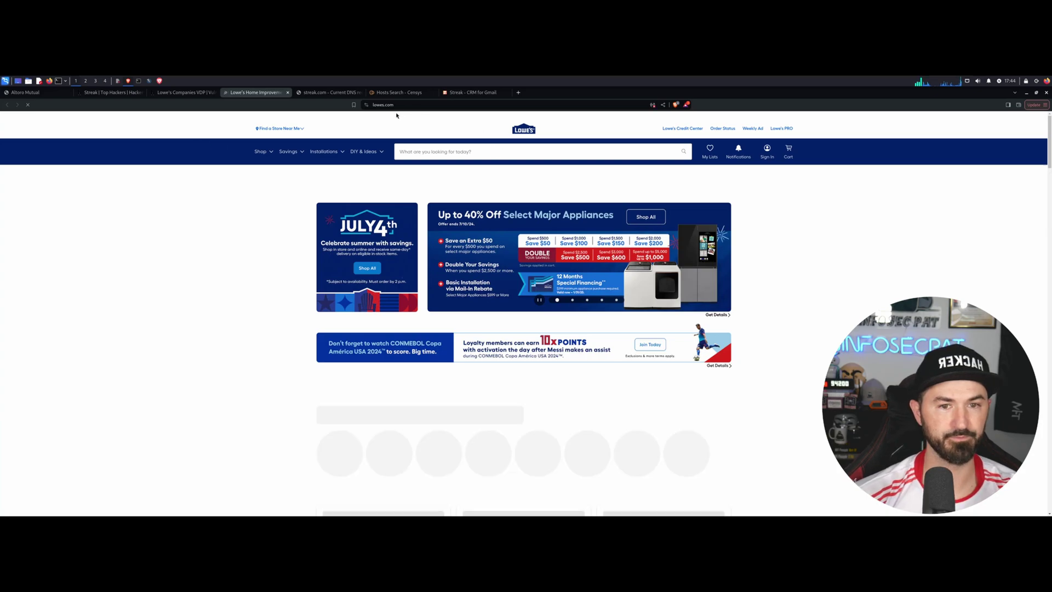
left_click(393, 105)
key("ctrl+c")
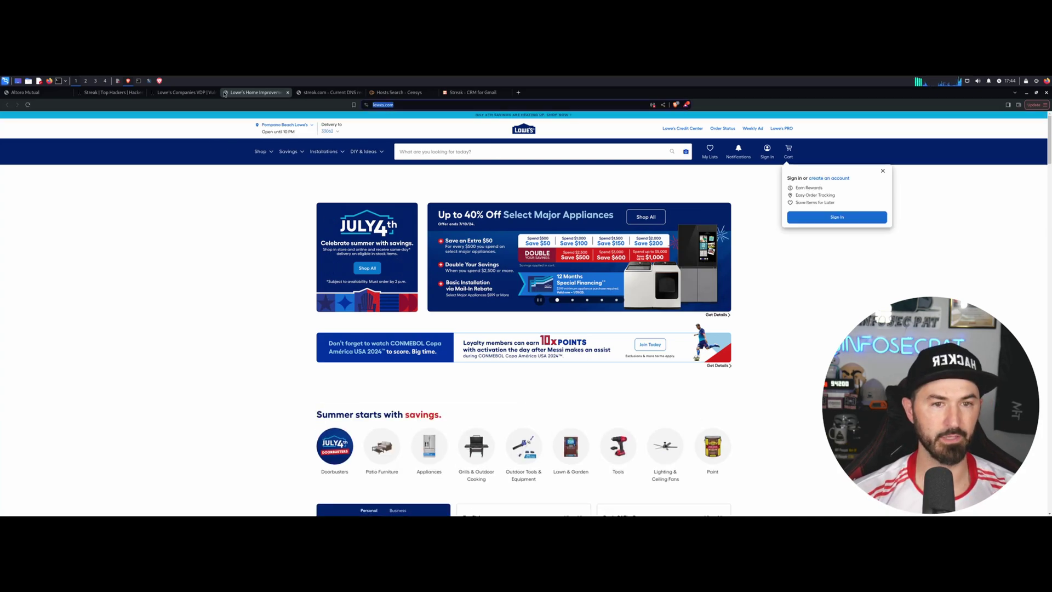
Open the scope of the Lowe's VDP and examine which apps and domains are in or out of scope
left_click(181, 92)
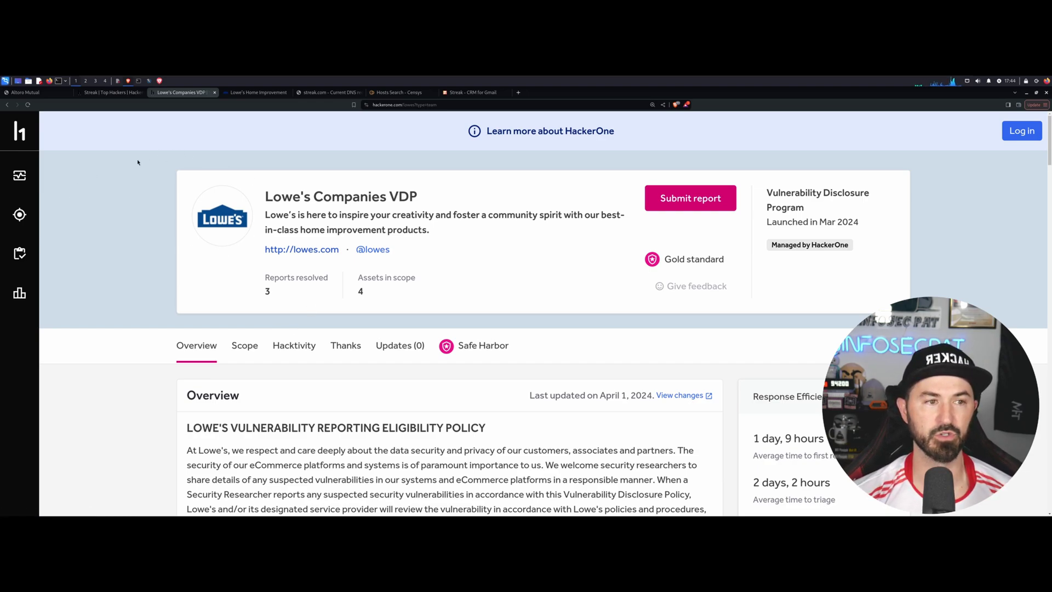
left_click(244, 345)
scroll(164, 336, "down", 3)
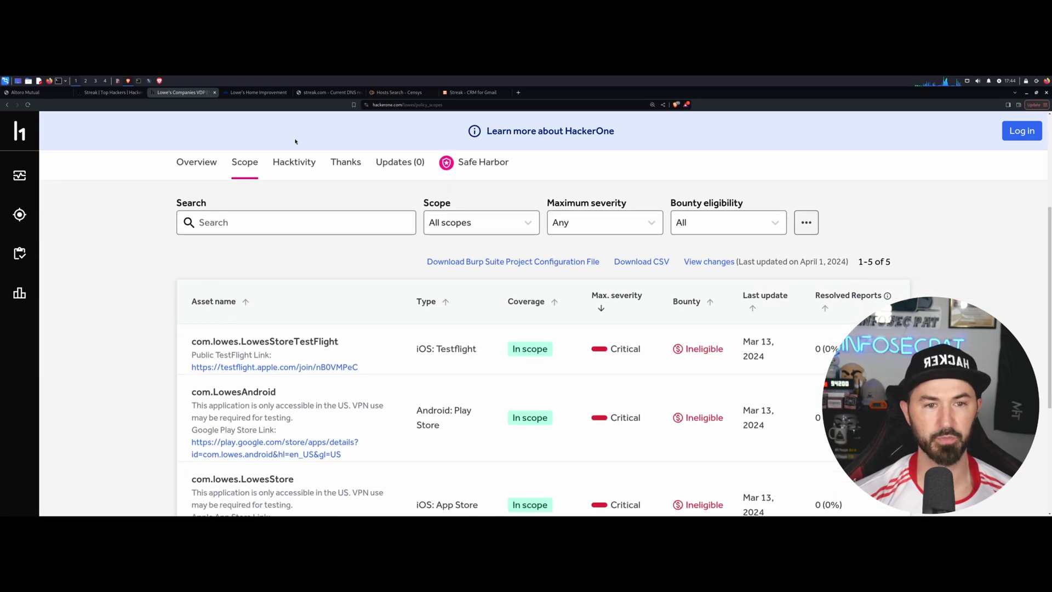
scroll(517, 211, "down", 2)
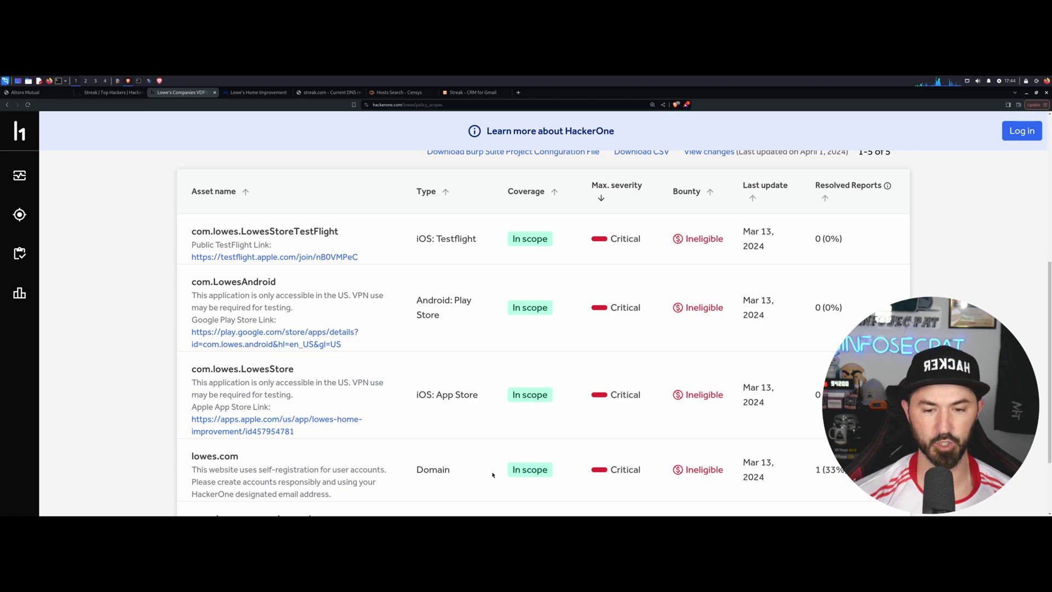
scroll(438, 350, "down", 2)
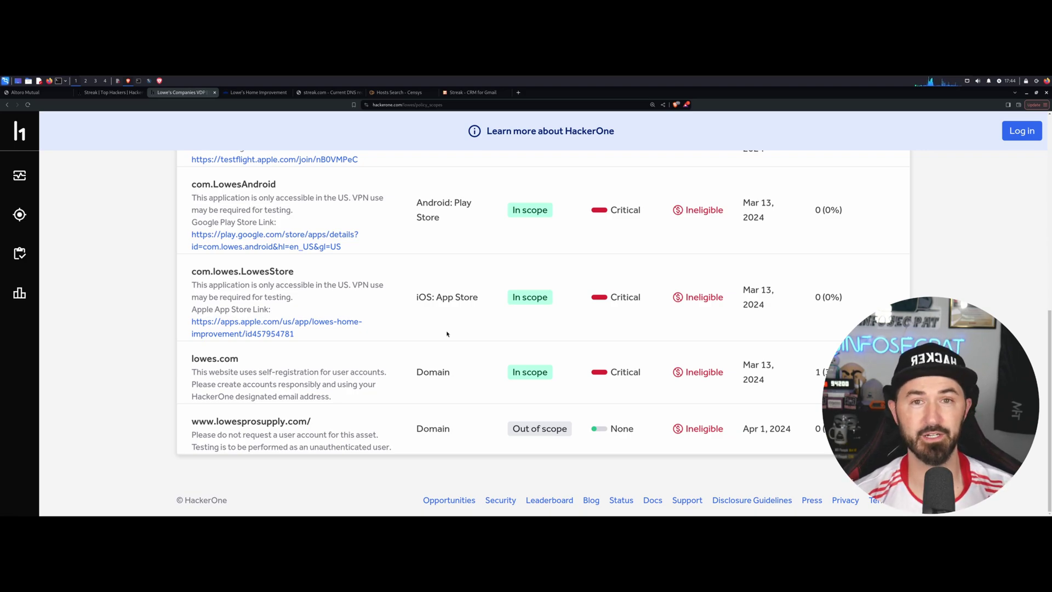
Switch to the terminal and clear the previous nslookup output, leaving an empty command line
left_click(328, 92)
left_click(139, 81)
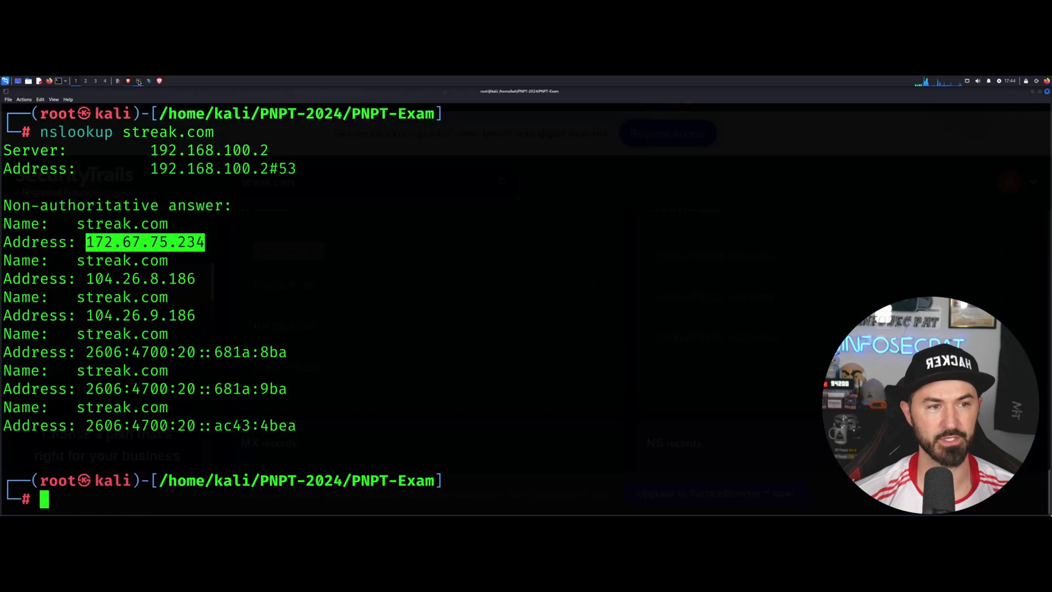
left_click(293, 287)
type(";s")
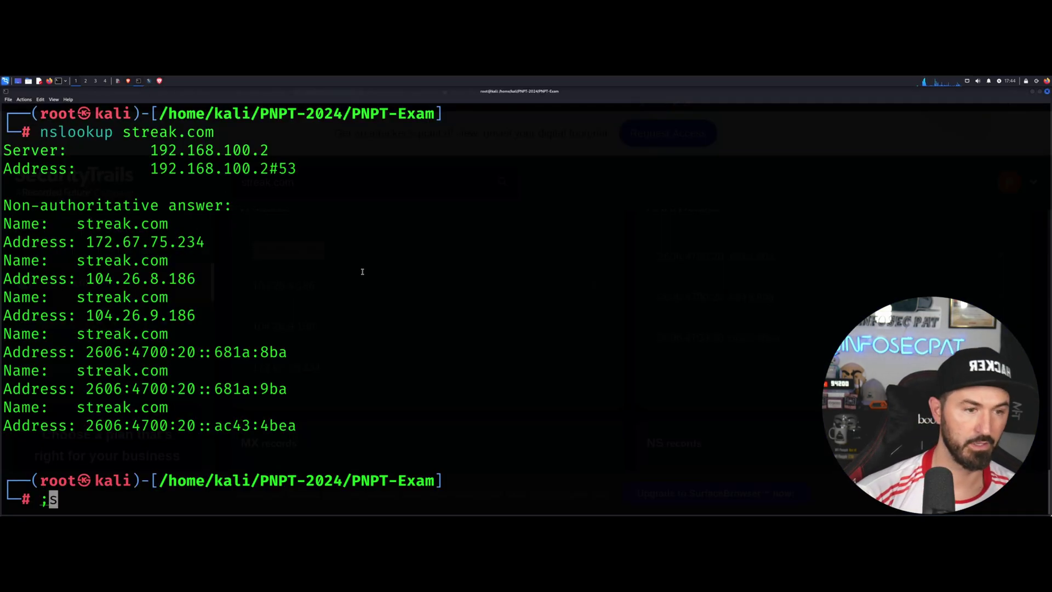
key("BackSpace")
key("ctrl+l")
type("ping")
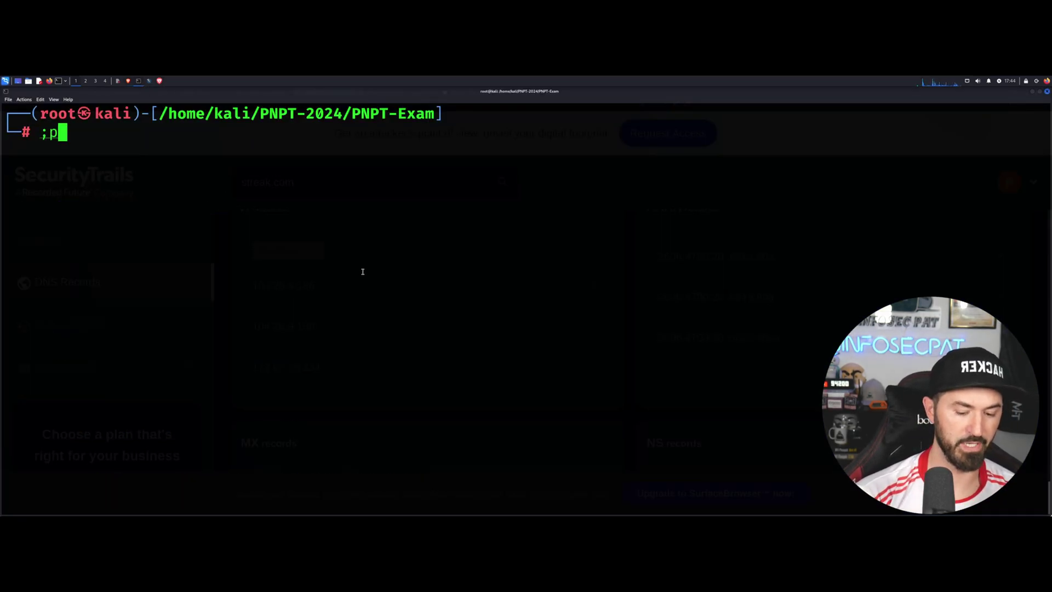
key("BackSpace")
key("BackSpace")
key("BackSpace")
key("BackSpace")
key("BackSpace")
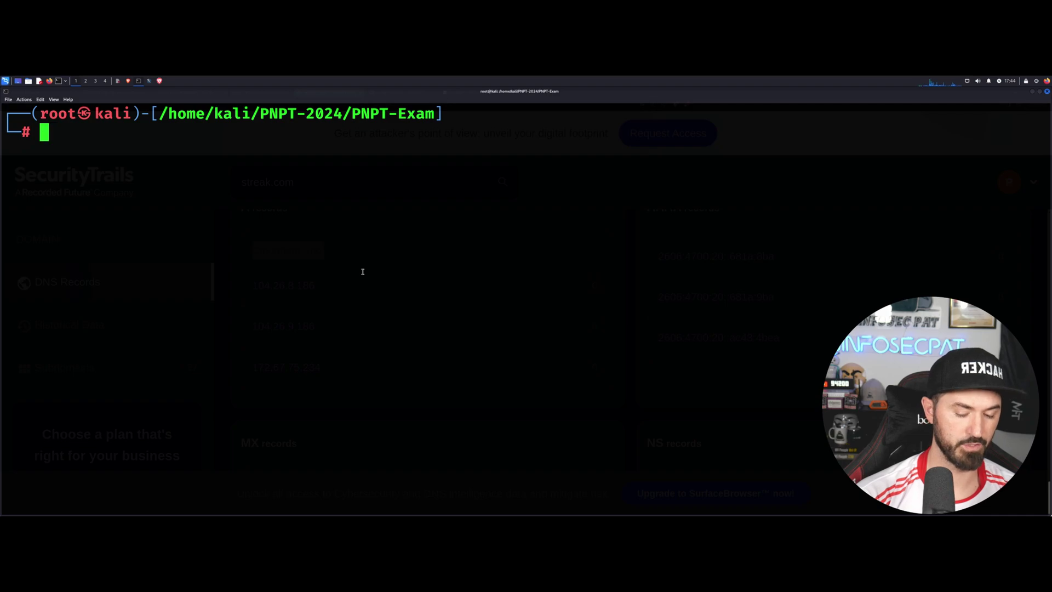
Ping lowes.com, stripping the protocol, www prefix and trailing slash from the pasted address, and stop after a few replies
type("ping https://www.lowes.com/")
key("ctrl+shift+v")
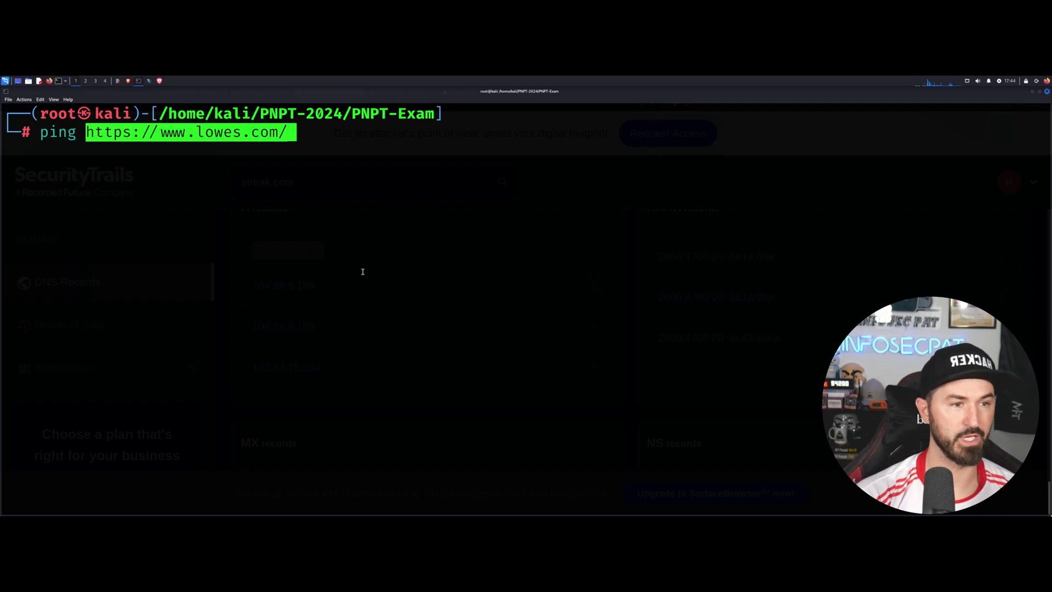
key("BackSpace")
key("Left")
key("Left")
key("Left")
key("Left")
key("Left")
key("Left")
key("Left")
key("Left")
key("Left")
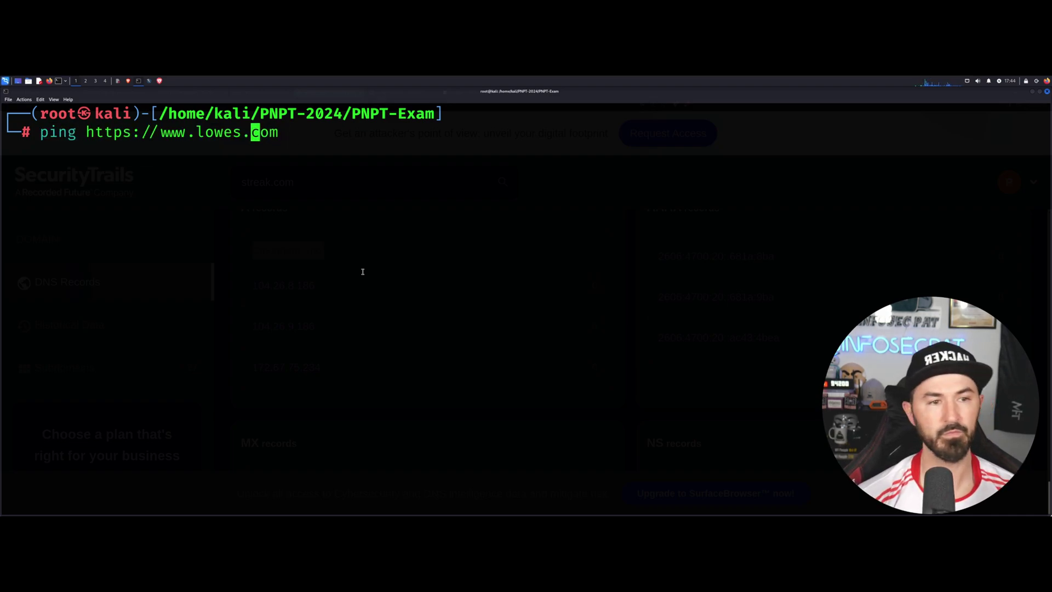
key("BackSpace")
key("BackSpace")
key("BackSpace")
key("BackSpace")
key("BackSpace")
key("BackSpace")
key("BackSpace")
key("BackSpace")
key("BackSpace")
key("BackSpace")
key("BackSpace")
key("BackSpace")
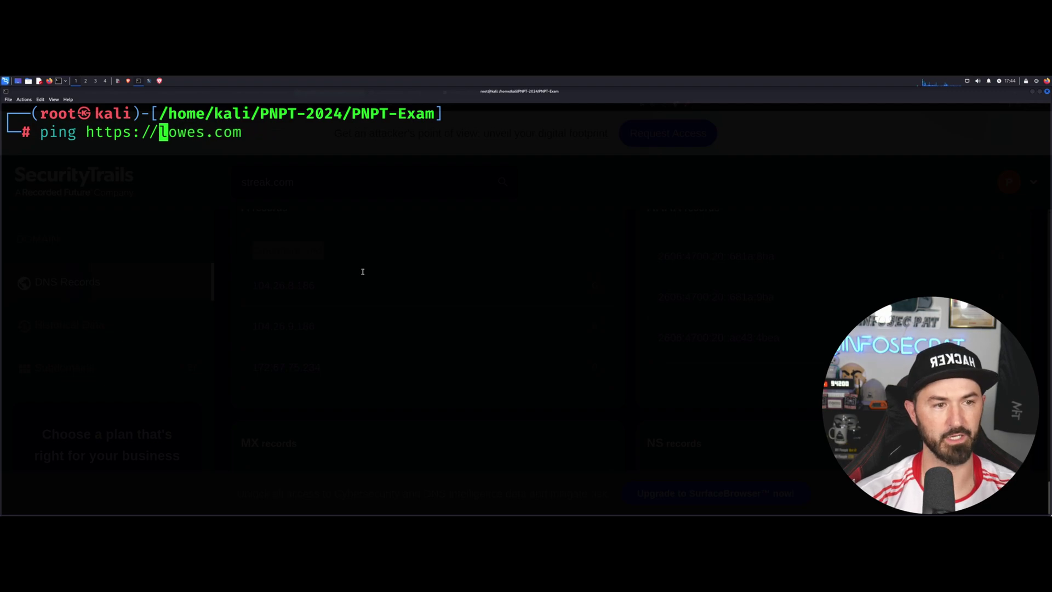
key("Return")
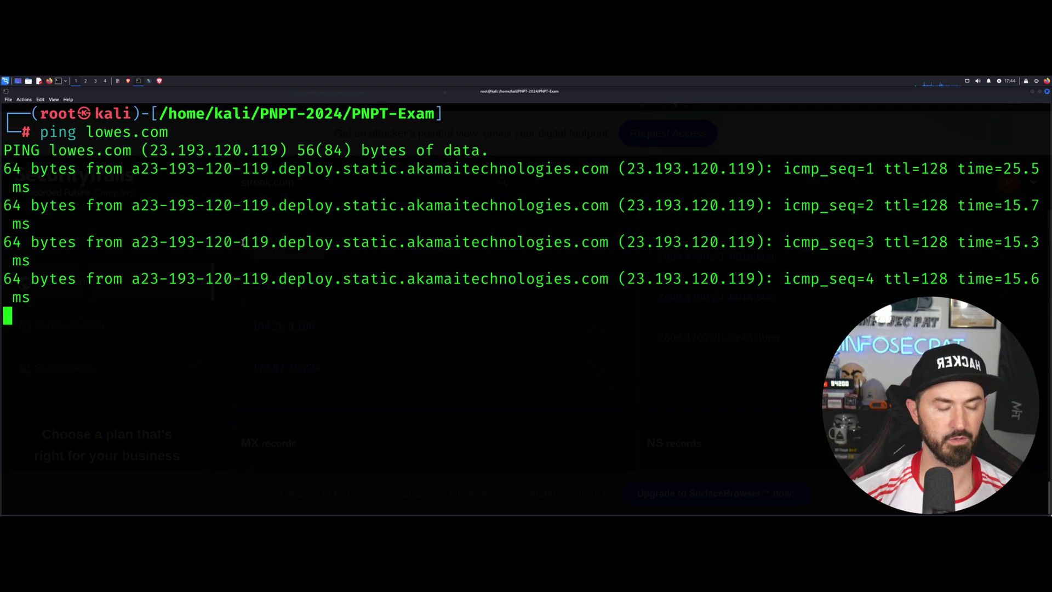
key("ctrl+c")
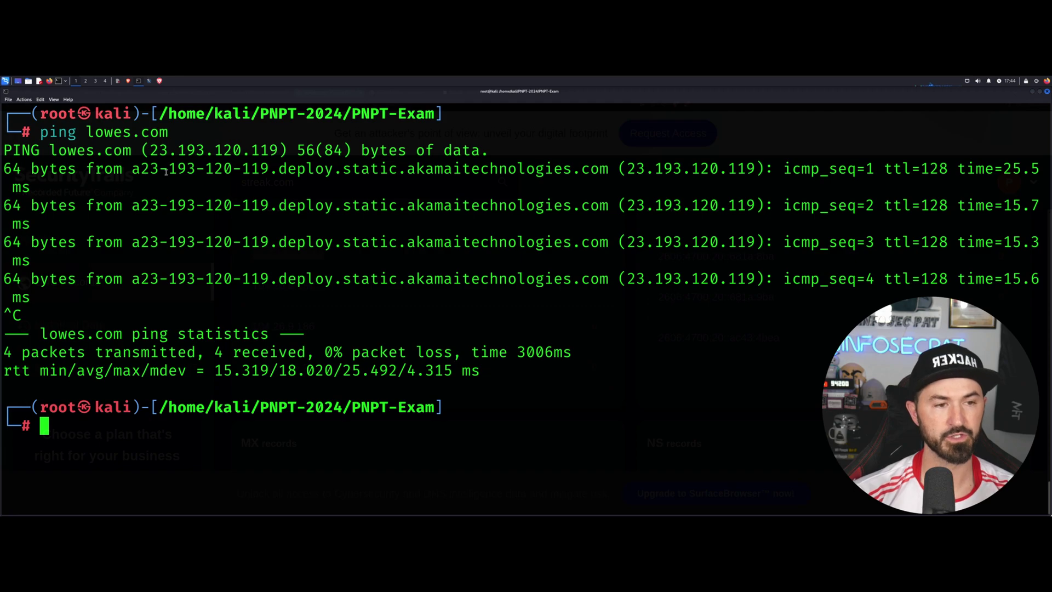
key("Up")
key("Left")
key("Left")
key("Left")
key("Left")
key("Left")
key("Left")
key("Left")
key("Left")
key("Left")
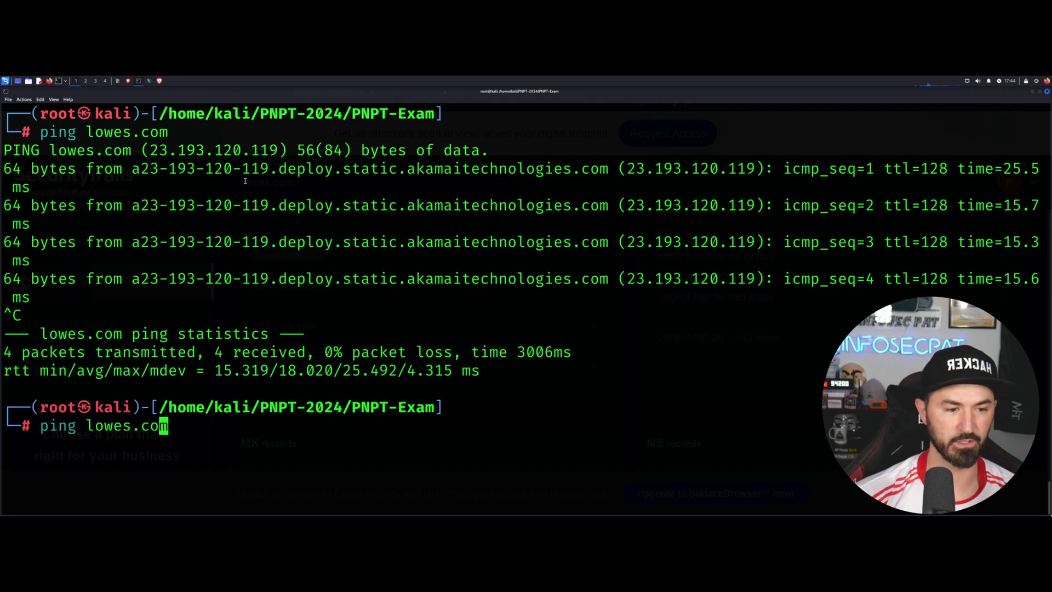
type("ww")
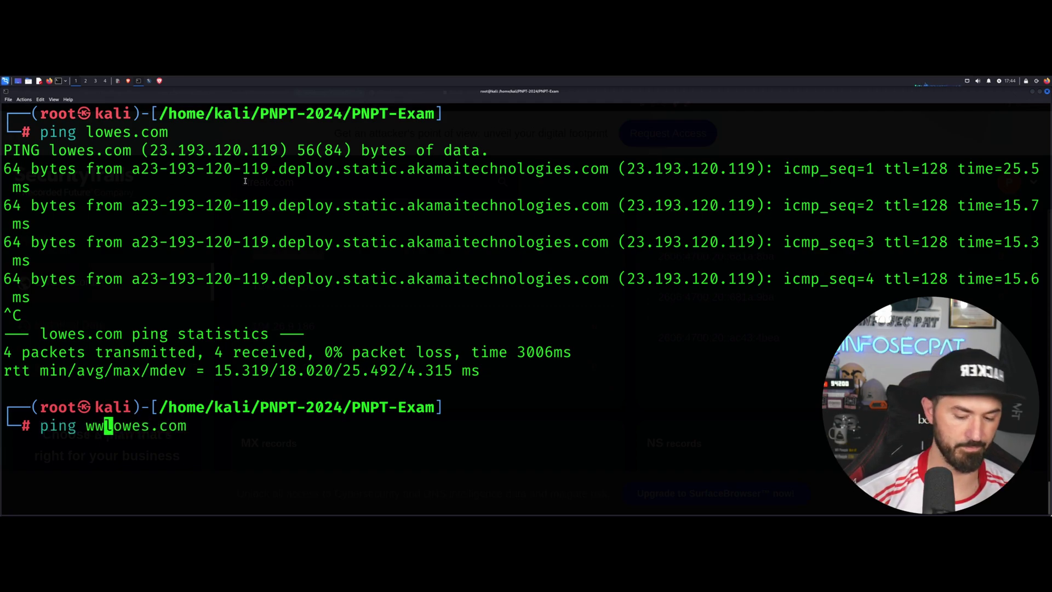
type("w.")
key("Return")
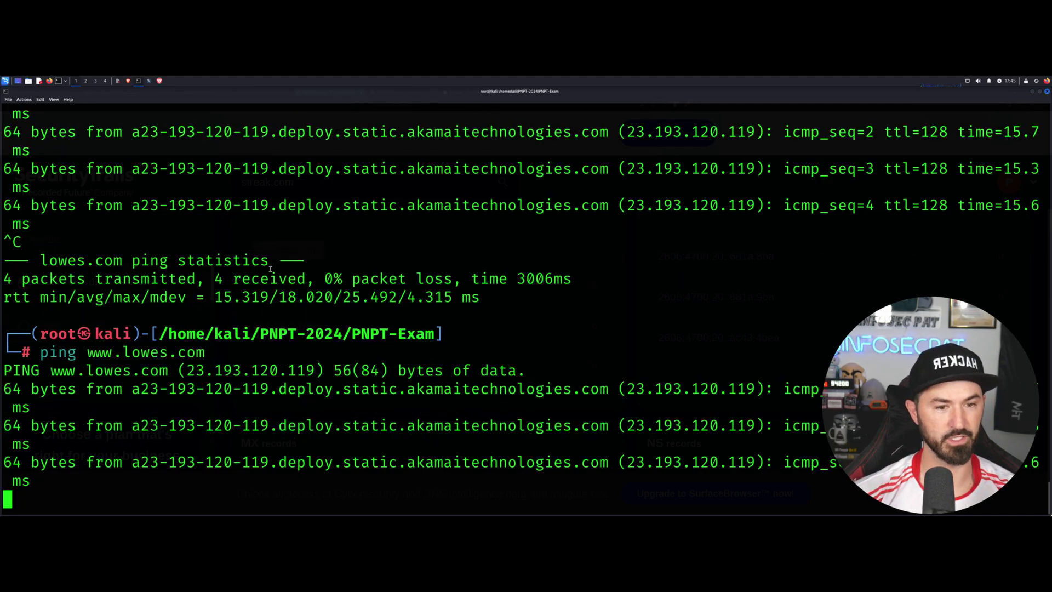
key("ctrl+c")
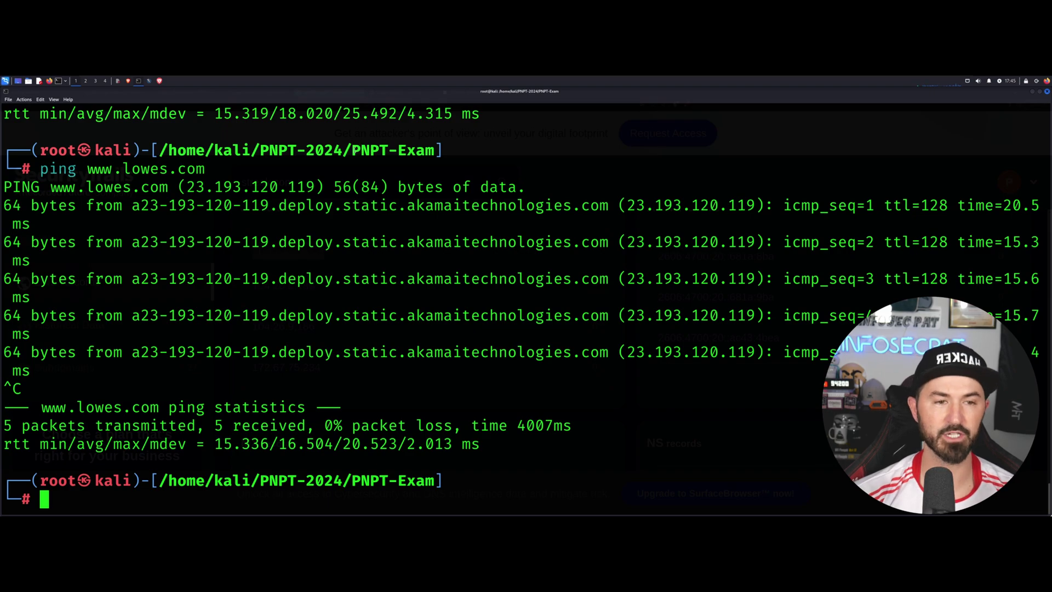
Switch back to the browser and search SecurityTrails for the DNS records of lowes.com
key("alt+Tab")
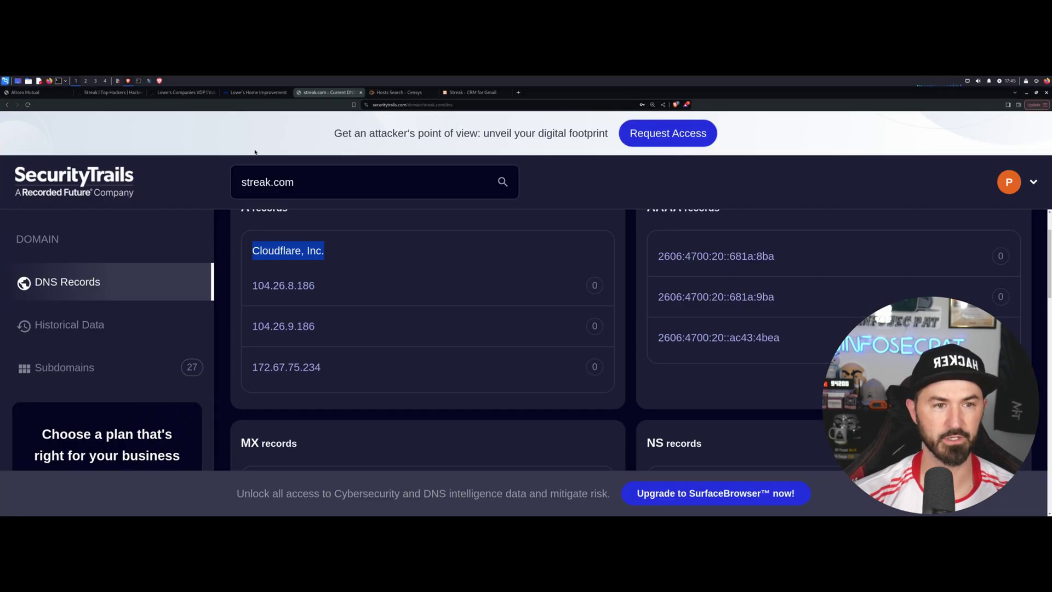
left_click(279, 187)
double_click(252, 190)
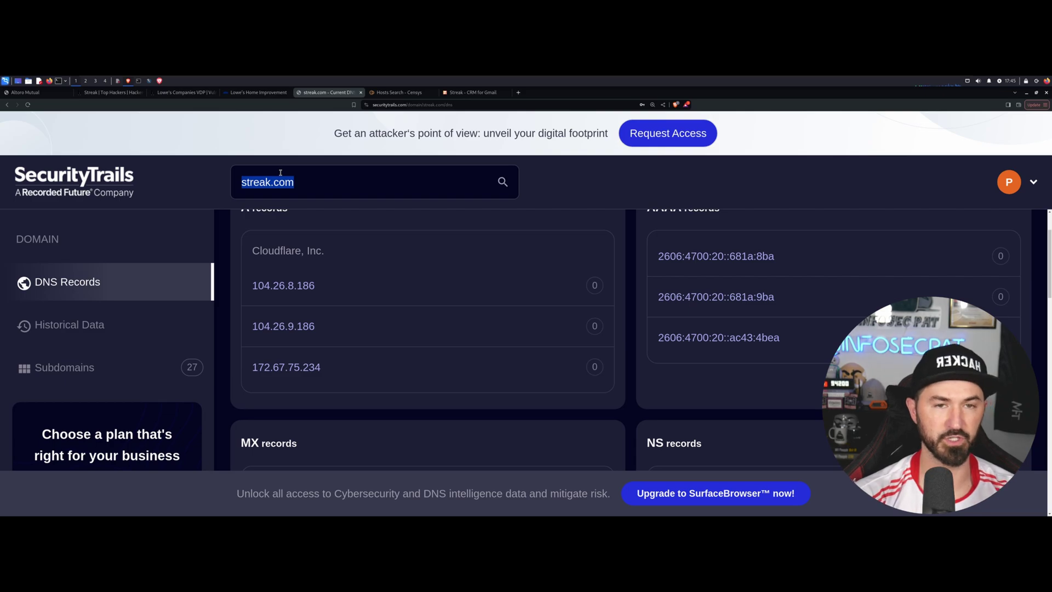
type("lowe")
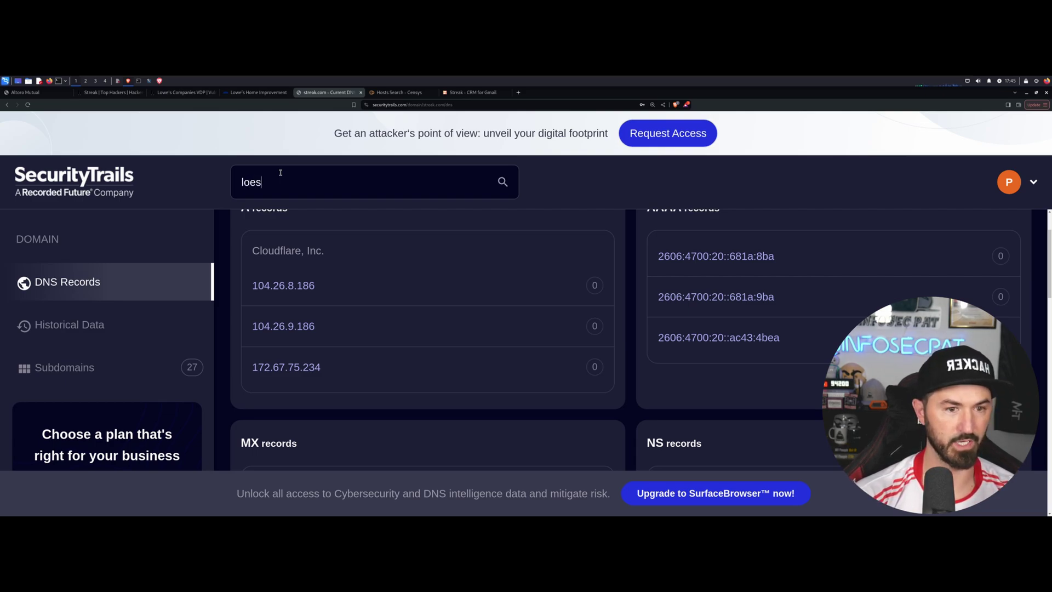
key("BackSpace")
key("BackSpace")
type("we")
key("BackSpace")
key("BackSpace")
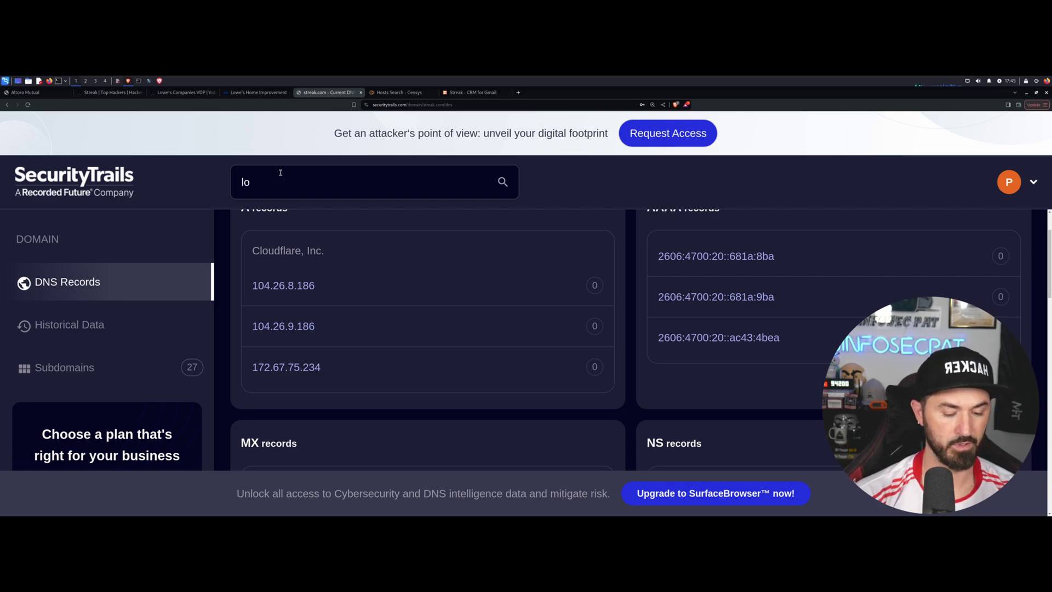
type("wes.cv")
key("BackSpace")
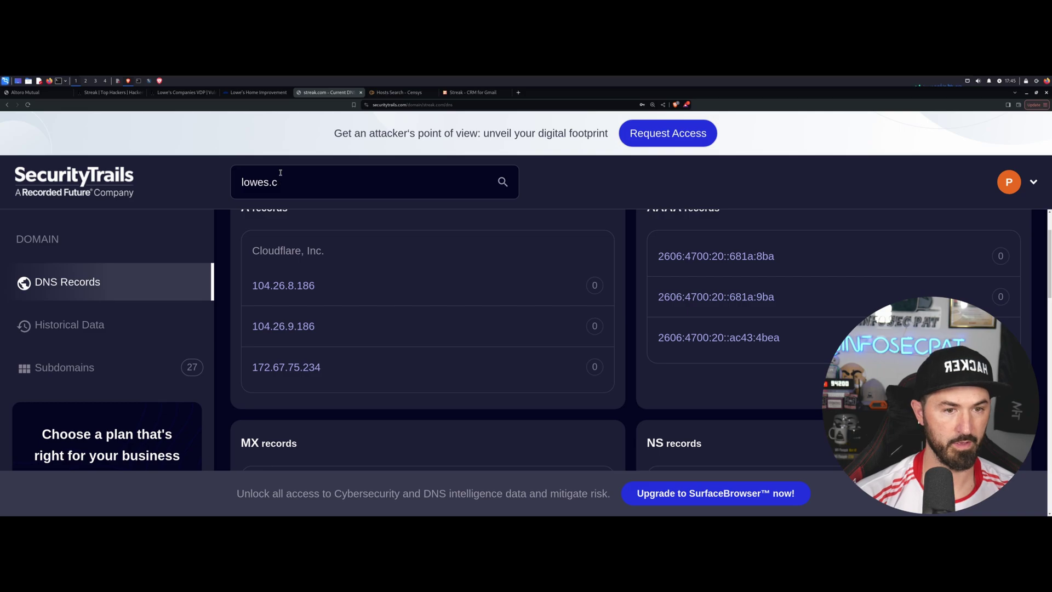
type("om")
key("Return")
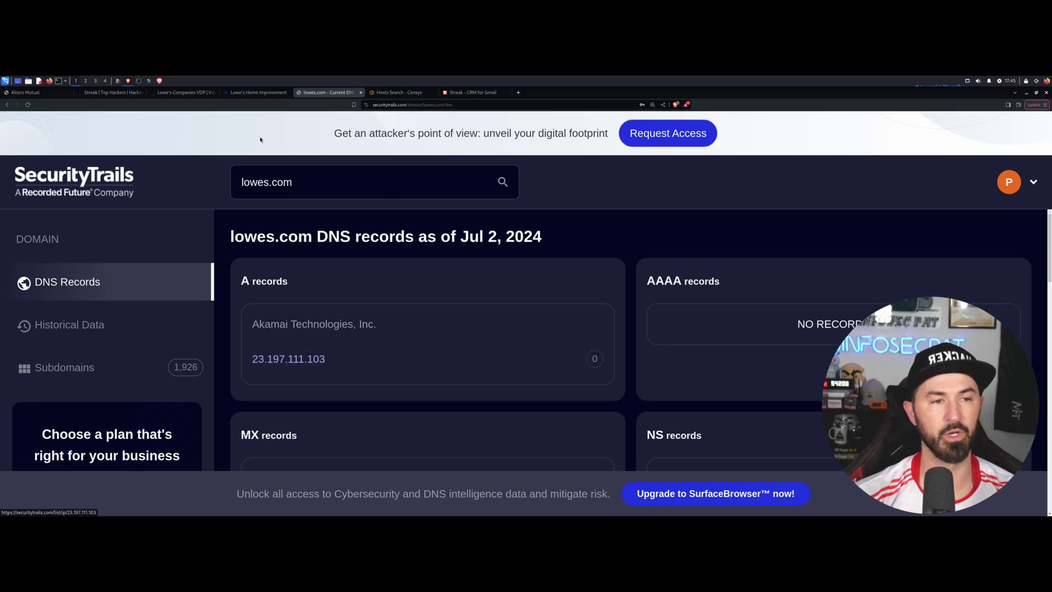
Compare the IP address from the terminal's lowes.com ping with the A record SecurityTrails lists for lowes.com
key("alt+Tab")
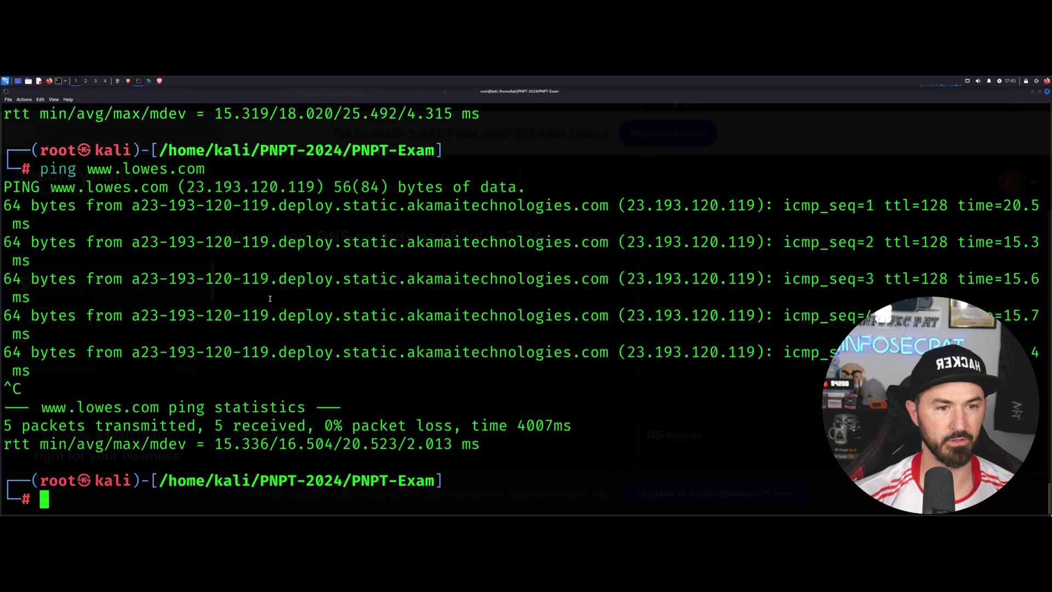
scroll(269, 298, "up", 8)
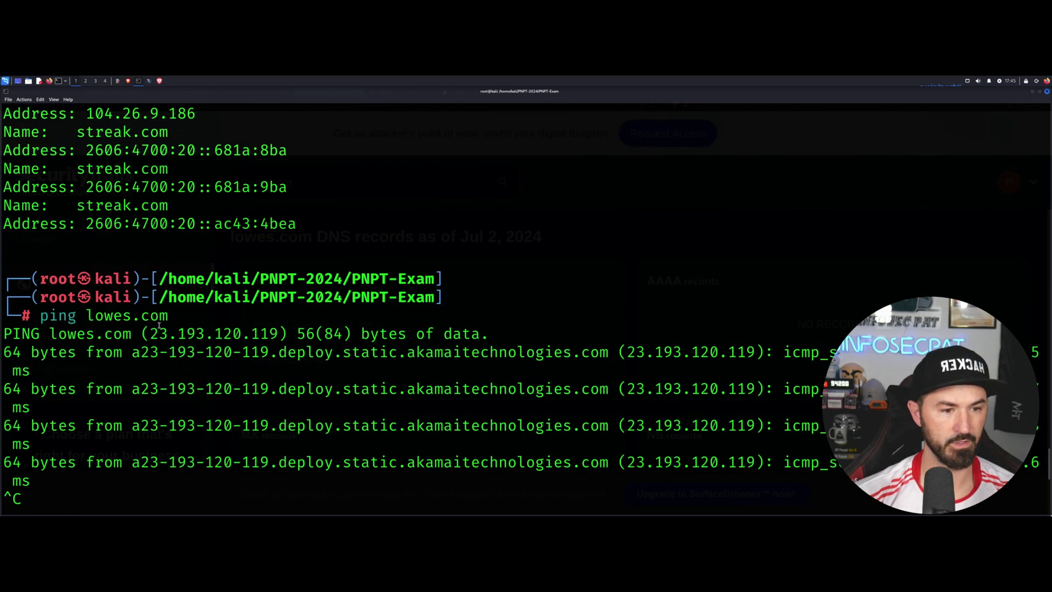
key("alt+Tab")
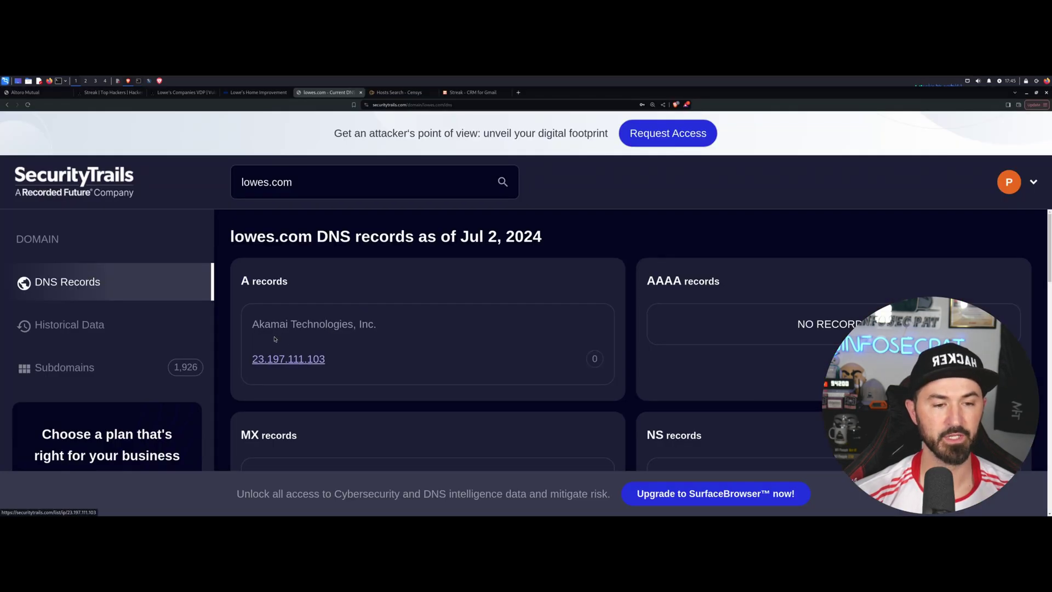
key("alt+Tab")
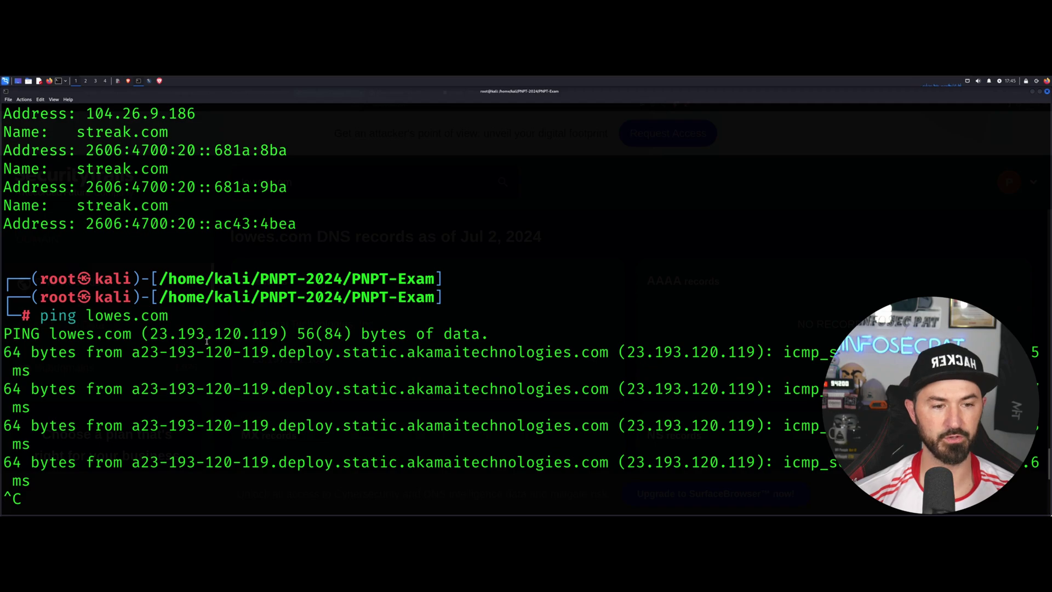
key("alt+Tab")
key("alt+Tab")
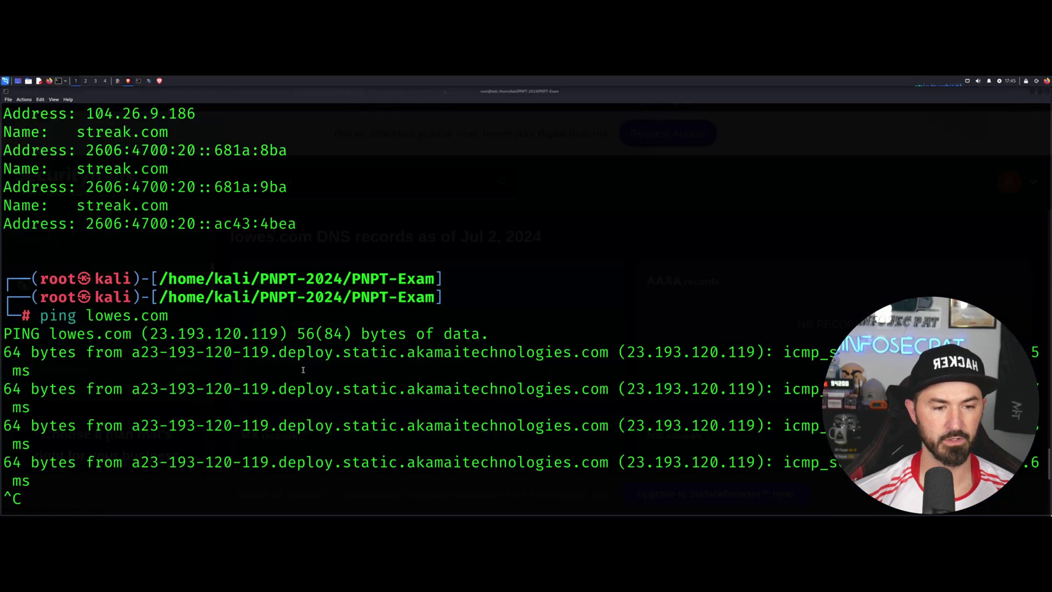
key("alt+Tab")
scroll(376, 336, "down", 1)
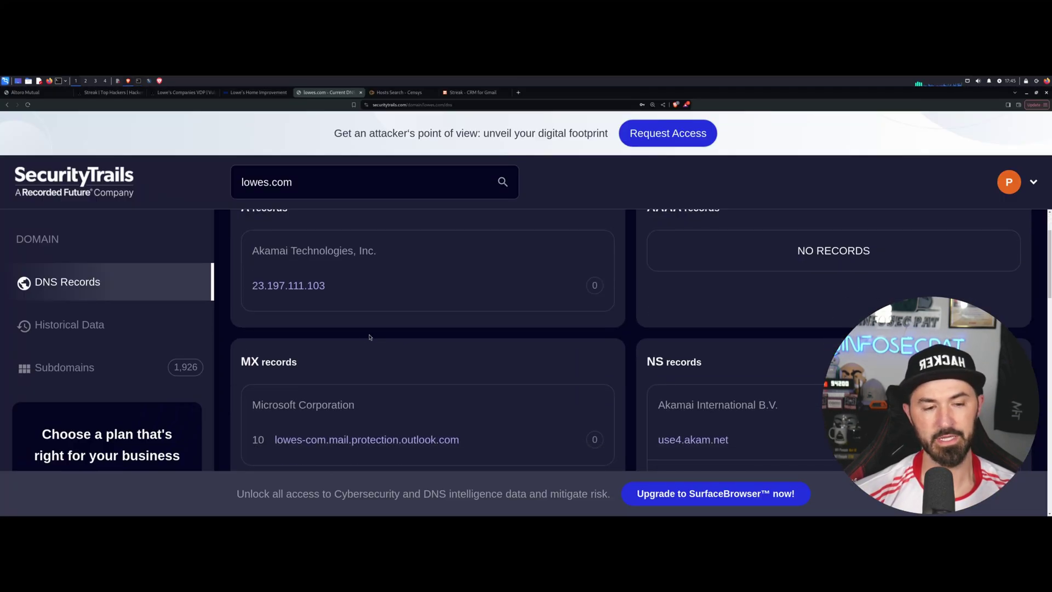
scroll(328, 345, "up", 1)
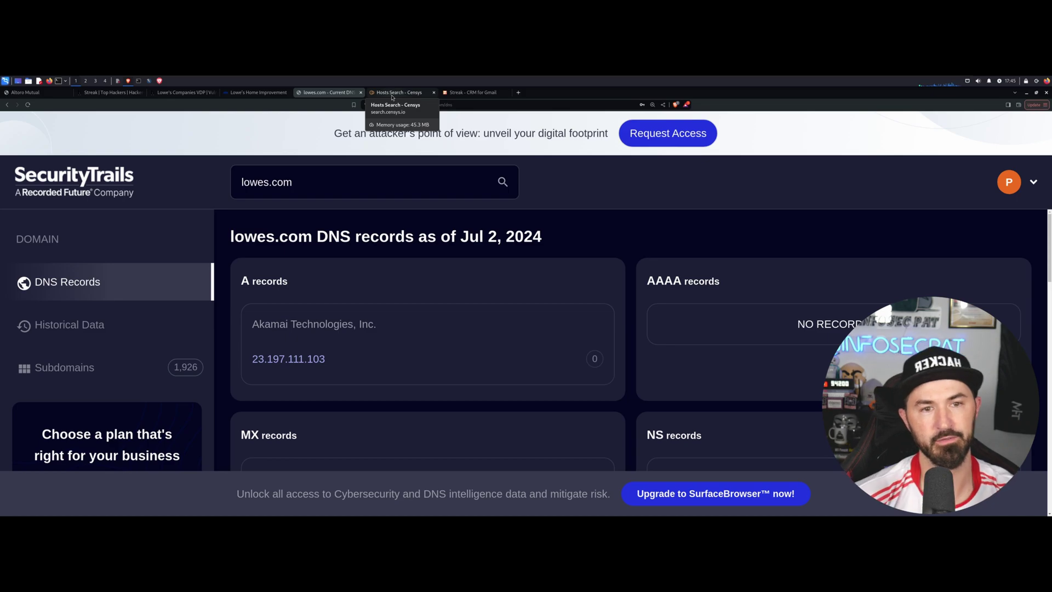
Search Censys hosts for lowes.com in place of streak.com
left_click(405, 98)
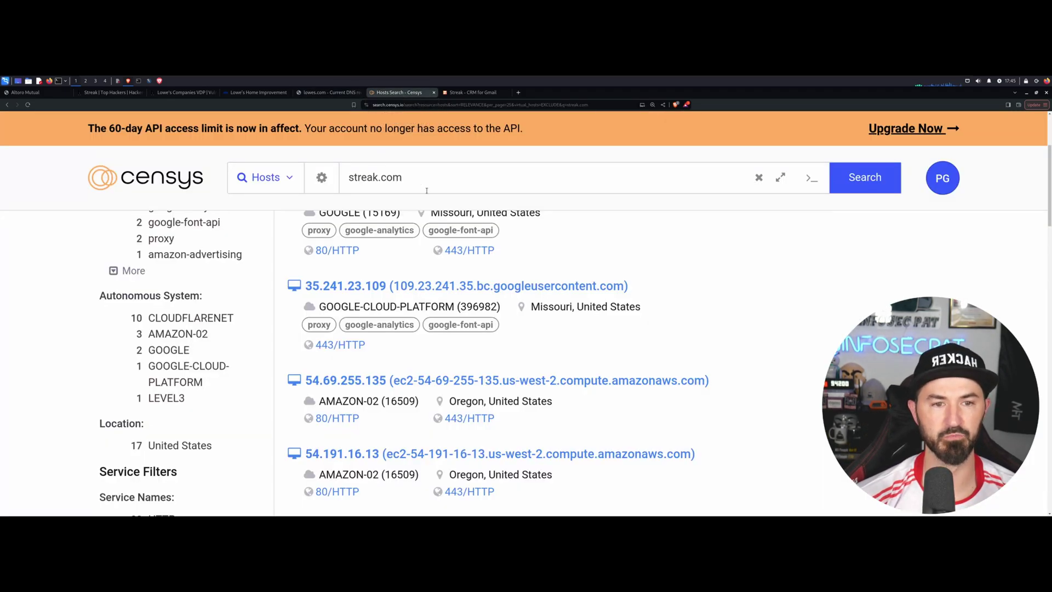
type("l")
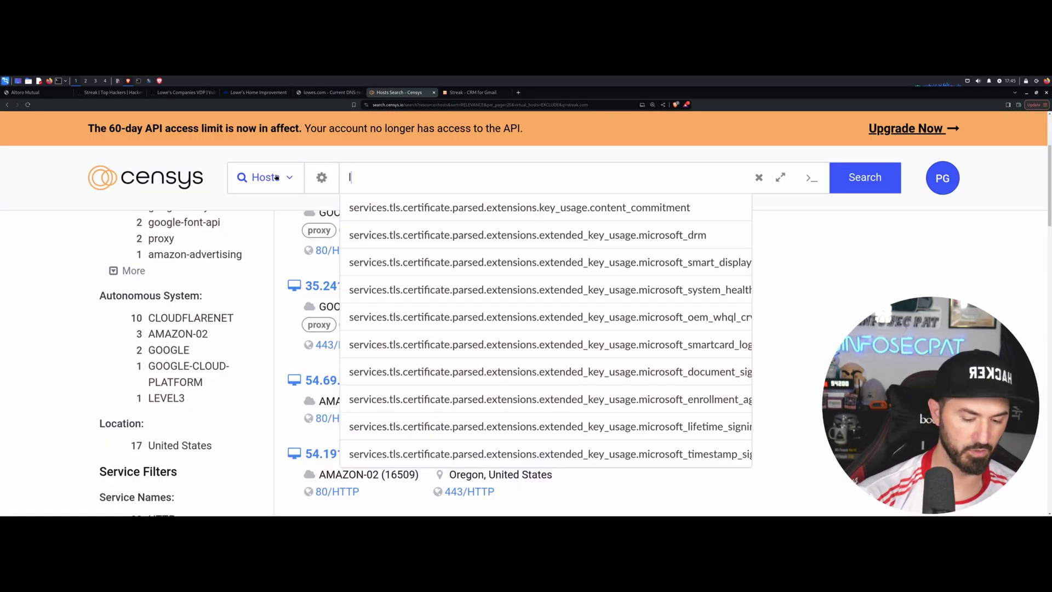
type("owes.com")
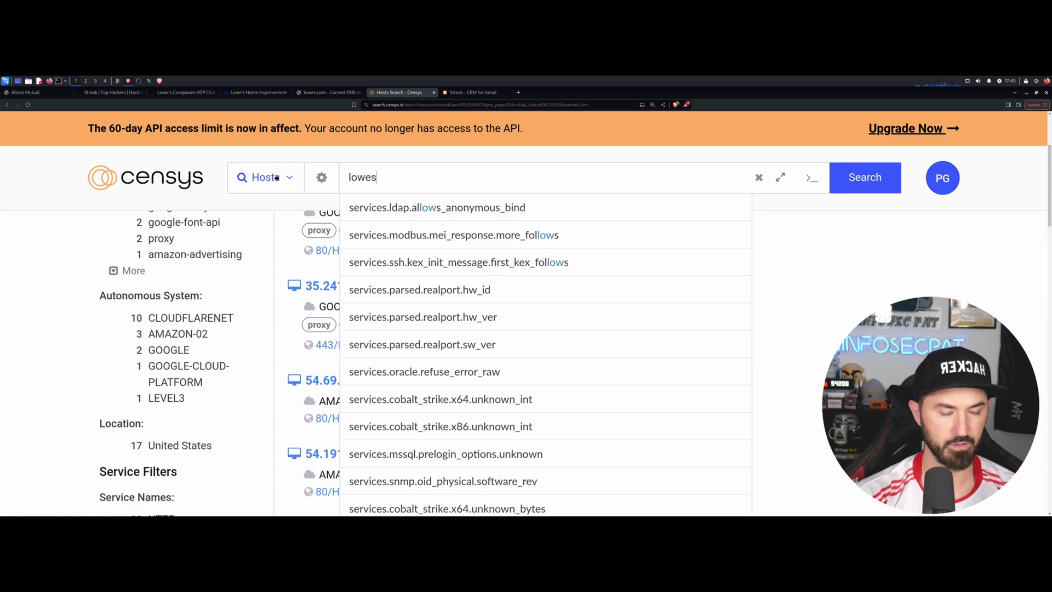
key("BackSpace")
key("BackSpace")
type("om")
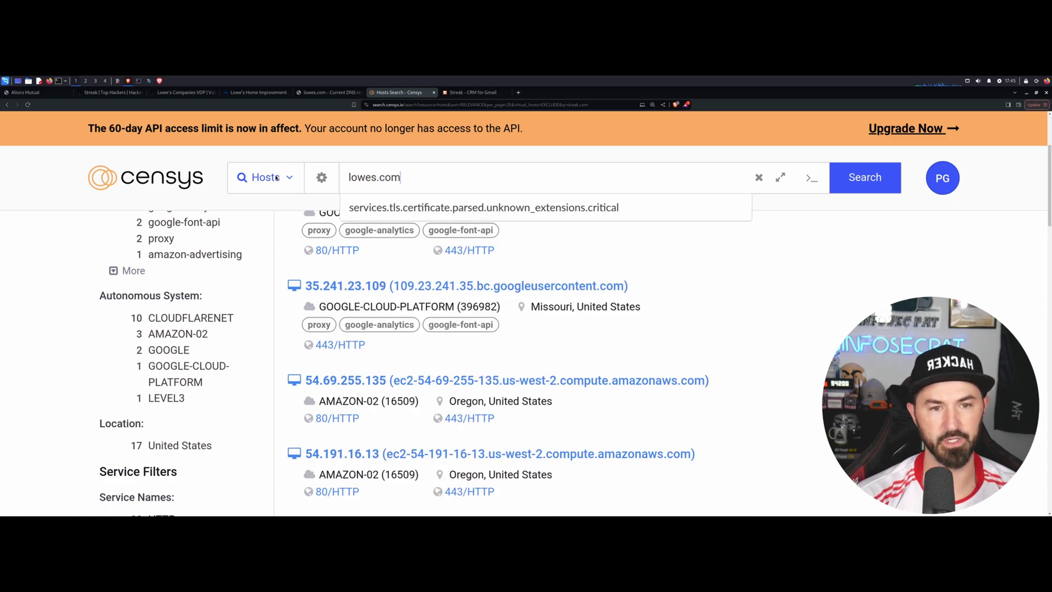
key("Return")
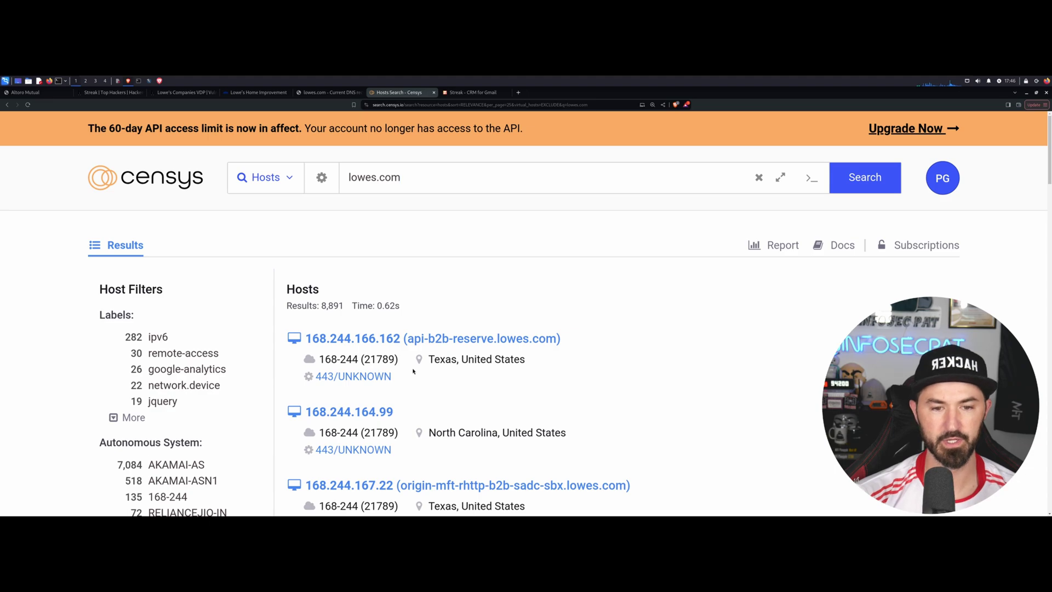
Expand the autonomous system filter for the lowes.com hosts and review the hosting providers alongside the host results
scroll(539, 391, "down", 4)
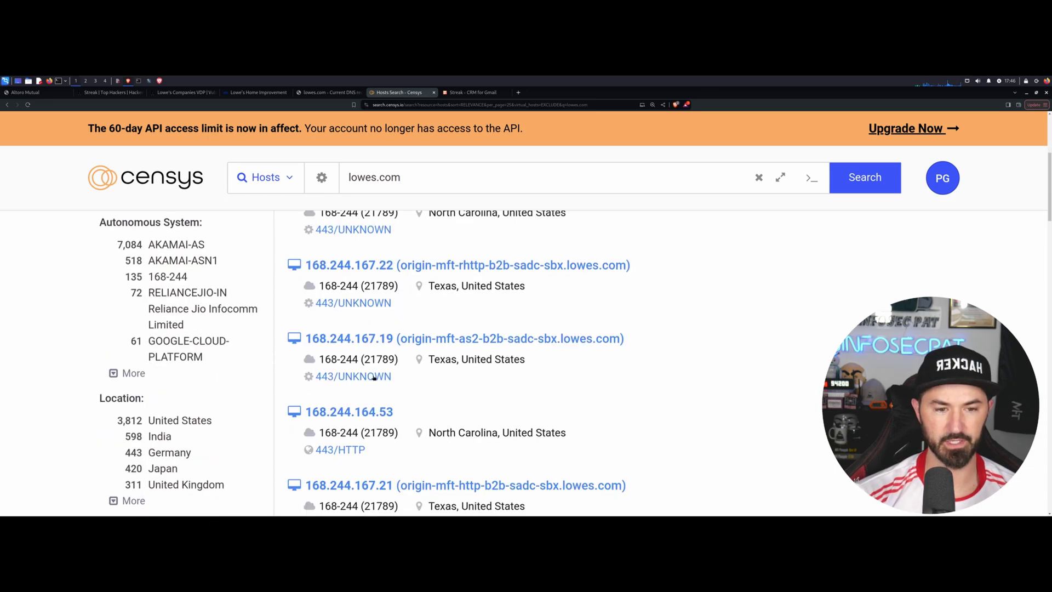
scroll(185, 356, "up", 1)
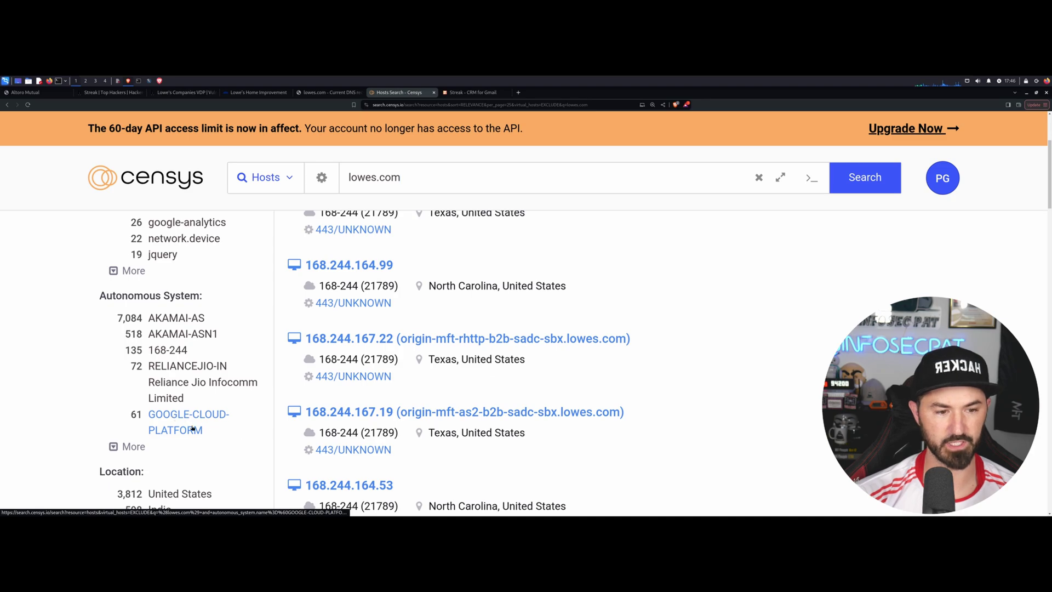
scroll(193, 429, "down", 2)
left_click(131, 298)
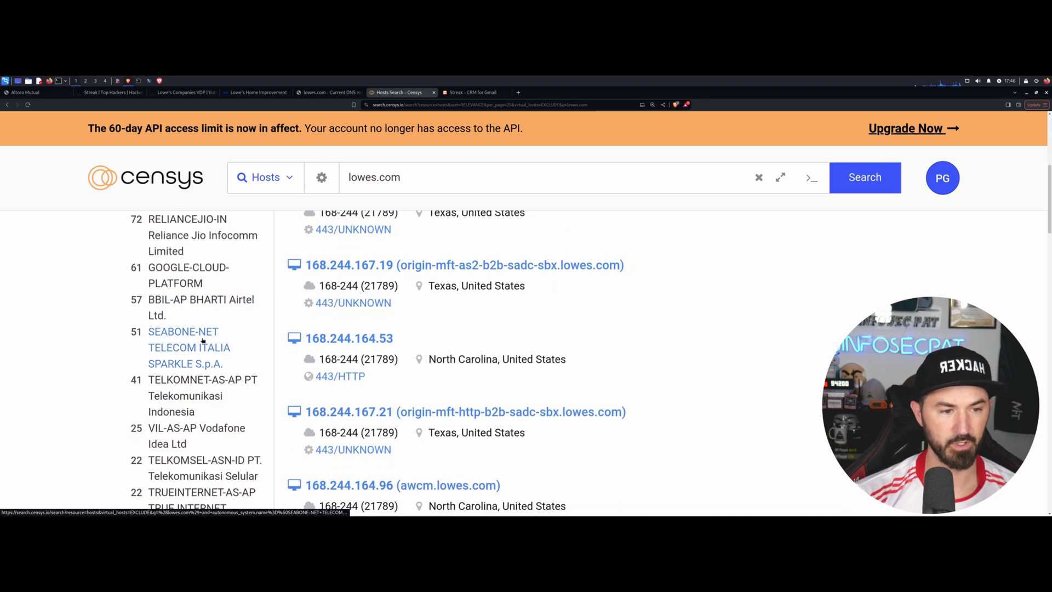
scroll(165, 373, "down", 2)
scroll(171, 378, "down", 3)
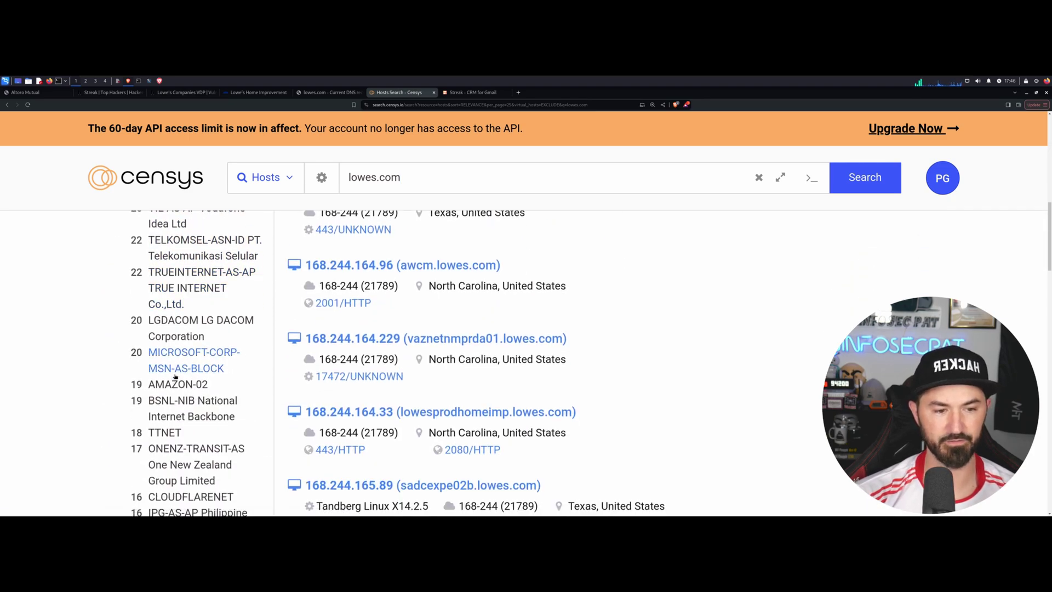
scroll(230, 366, "up", 10)
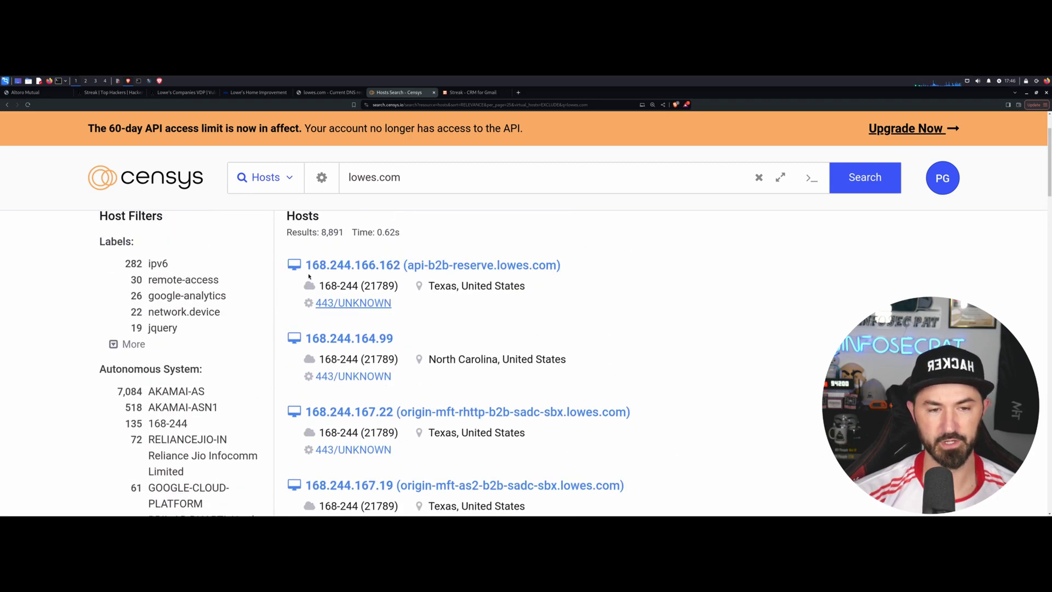
Copy the first Censys host's IP address, 168.244.166.162, and open it in the browser tab showing the Streak site
left_click_drag(303, 265, 400, 265)
key("ctrl+c")
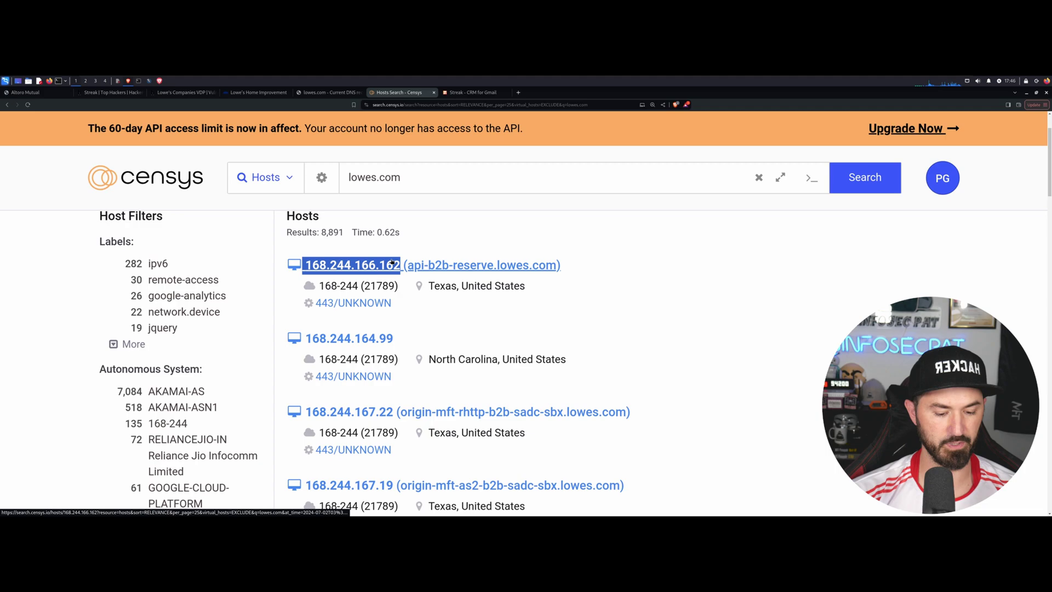
left_click(472, 92)
left_click(472, 106)
key("ctrl+v")
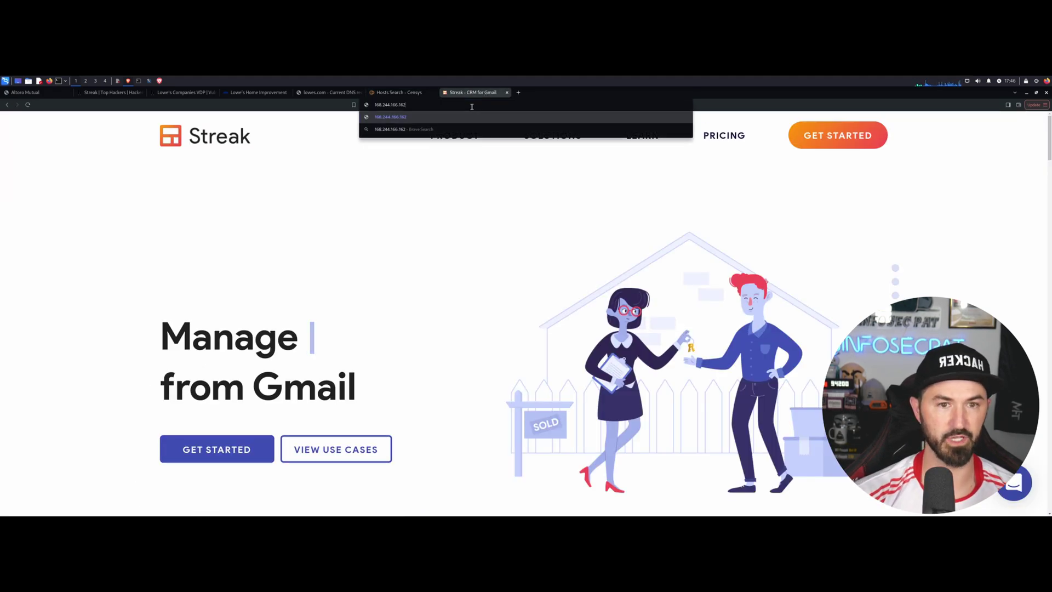
key("Return")
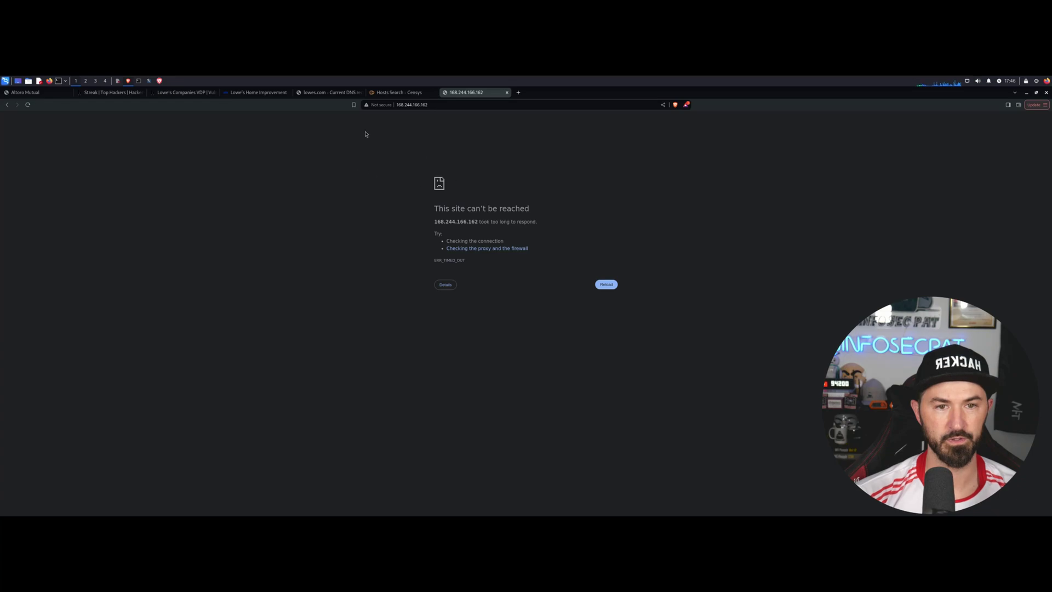
Try the second Censys host's IP address, 168.244.164.99, in the same browser tab and close that tab
left_click(397, 92)
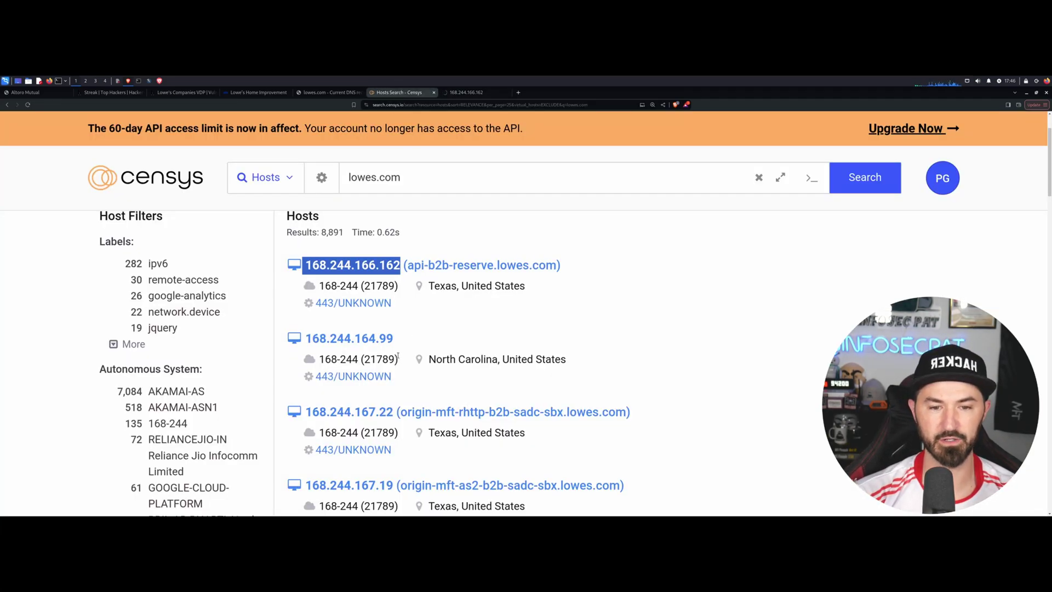
left_click_drag(395, 340, 308, 343)
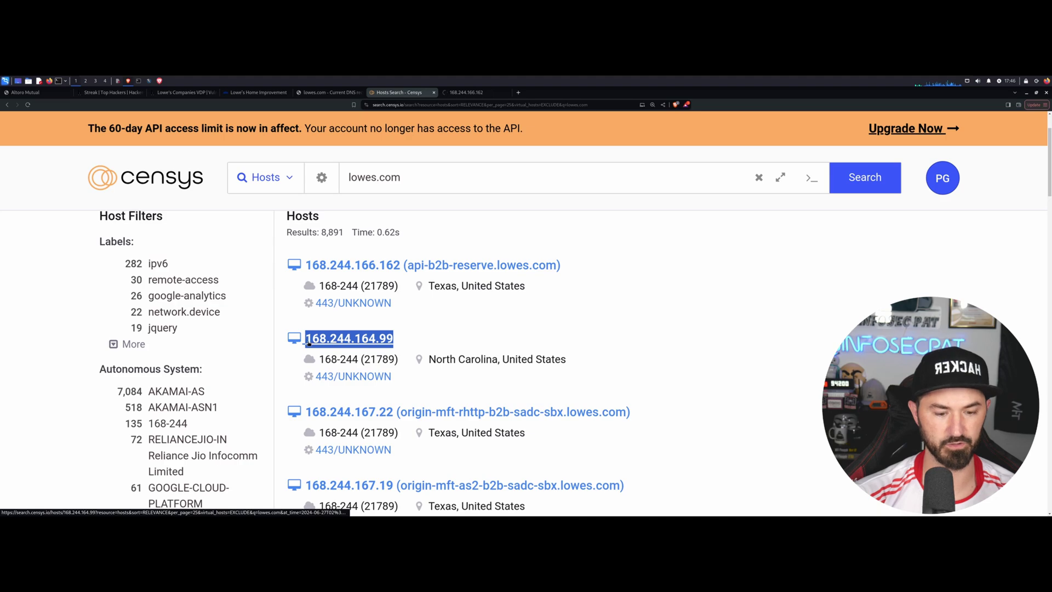
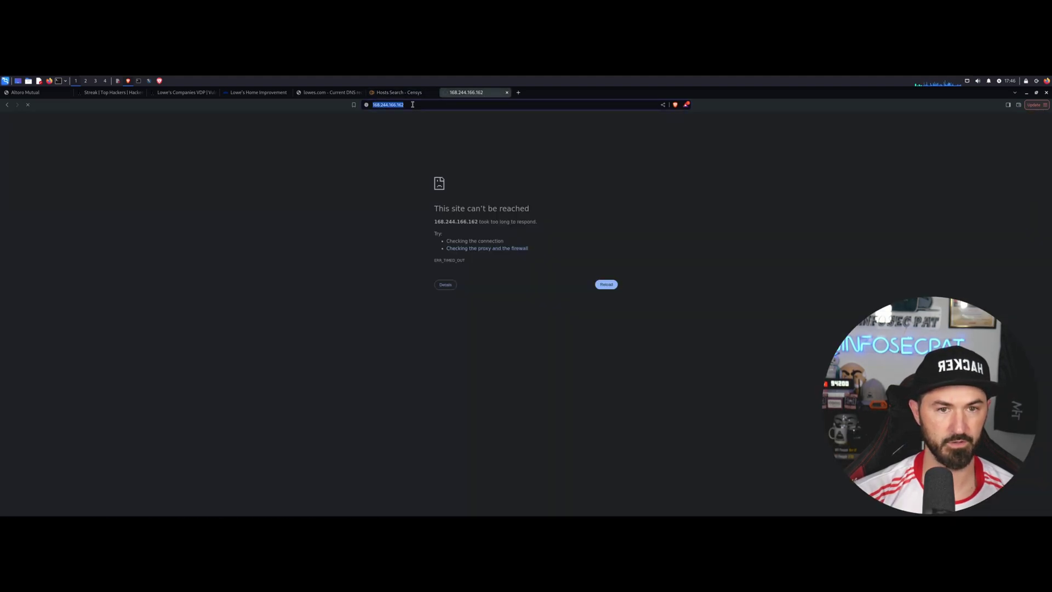
type("168.244.164.99")
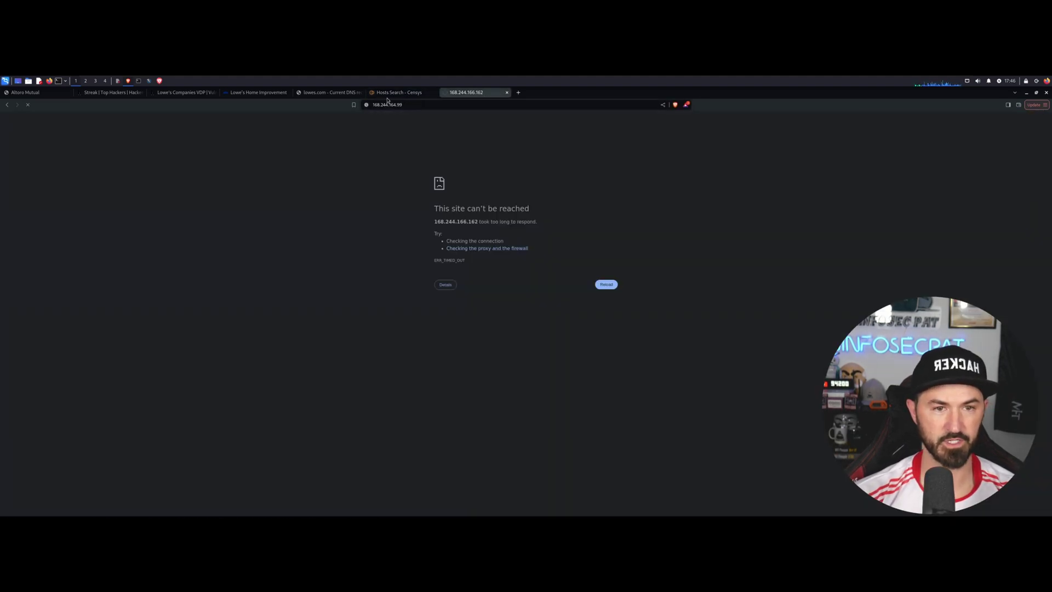
left_click(507, 93)
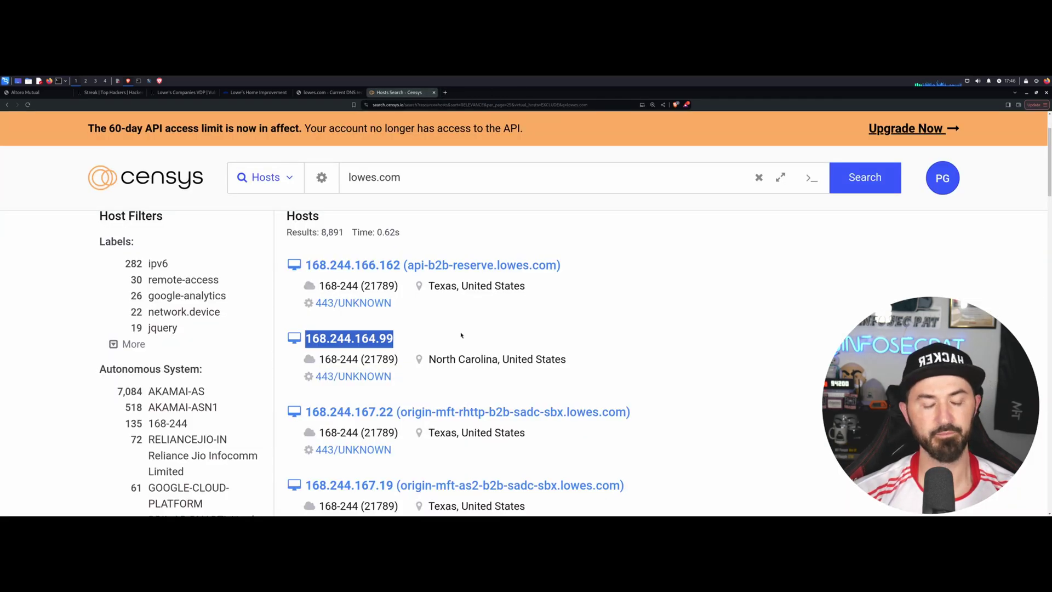
Revisit the open Censys, SecurityTrails and Lowe's pages and review the asset scope list of Lowe's HackerOne program
left_click(209, 94)
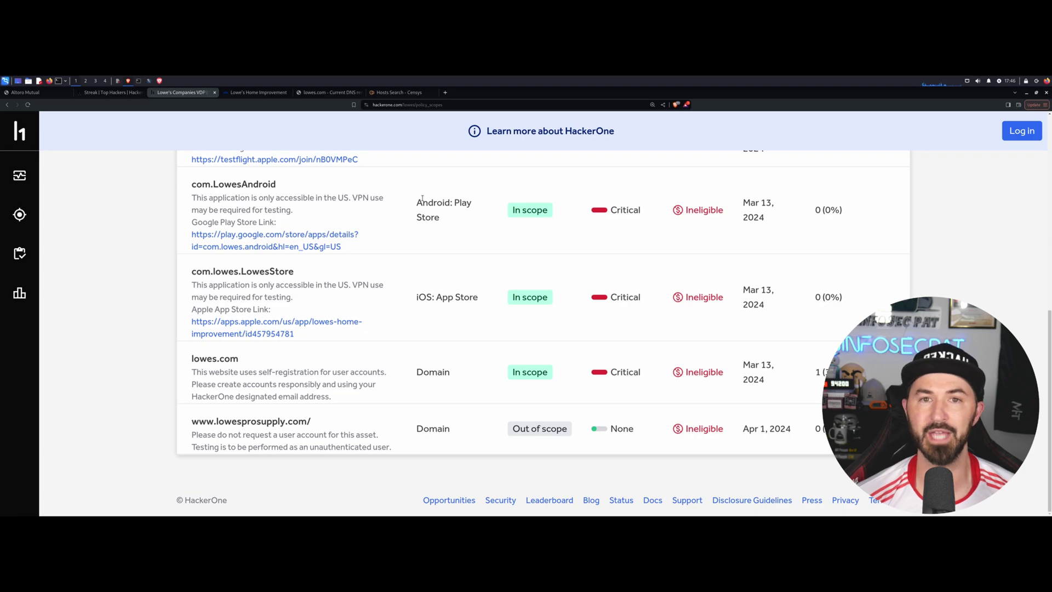
left_click(388, 92)
left_click(321, 92)
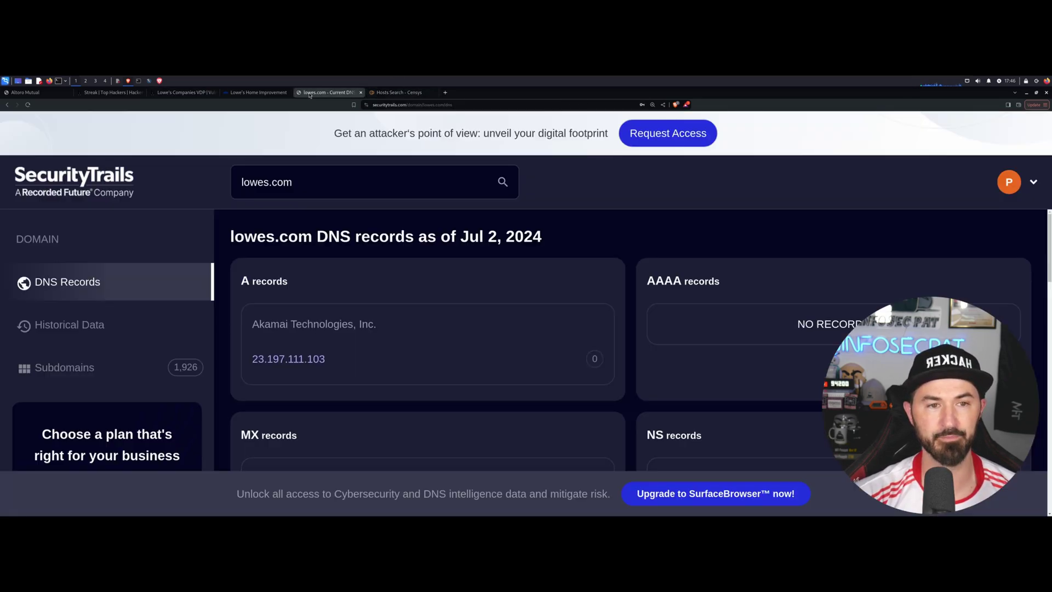
left_click(258, 92)
left_click(186, 92)
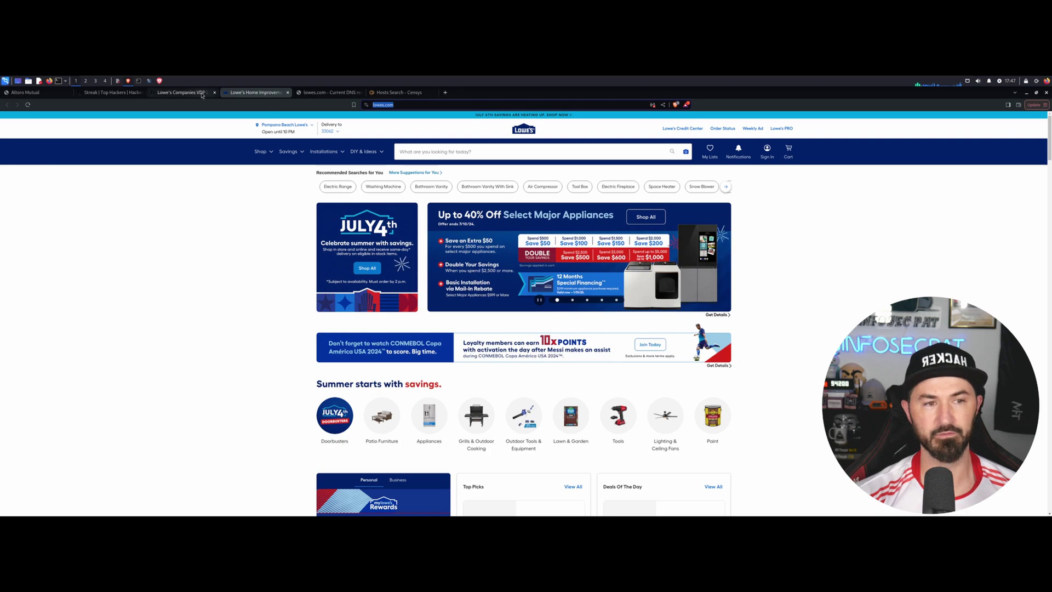
scroll(530, 302, "up", 8)
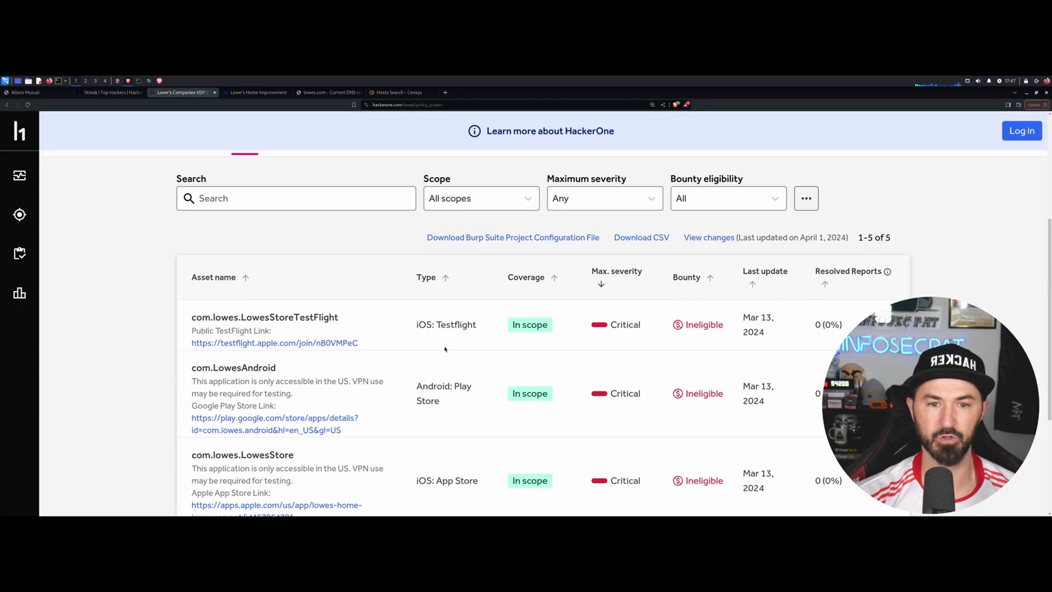